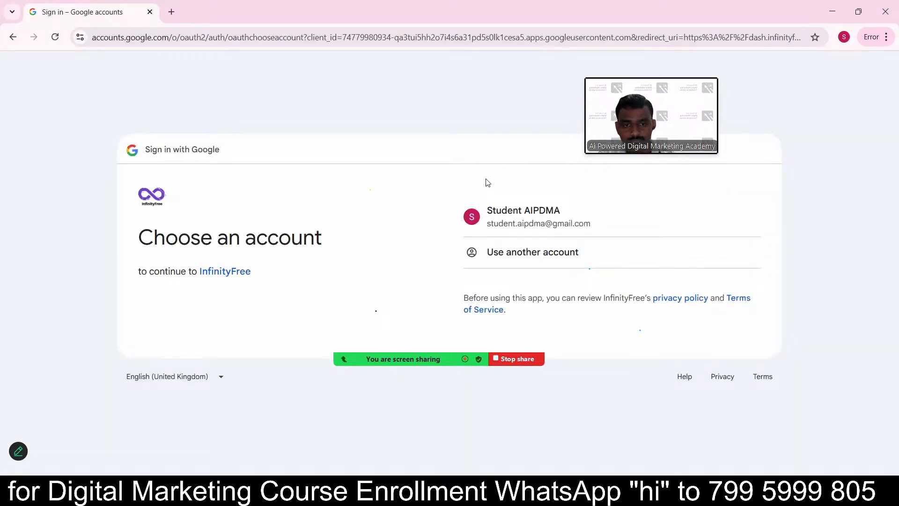
# - Sign in to InfinityFree with the student Google account and grant it access
pyautogui.click(514, 216)
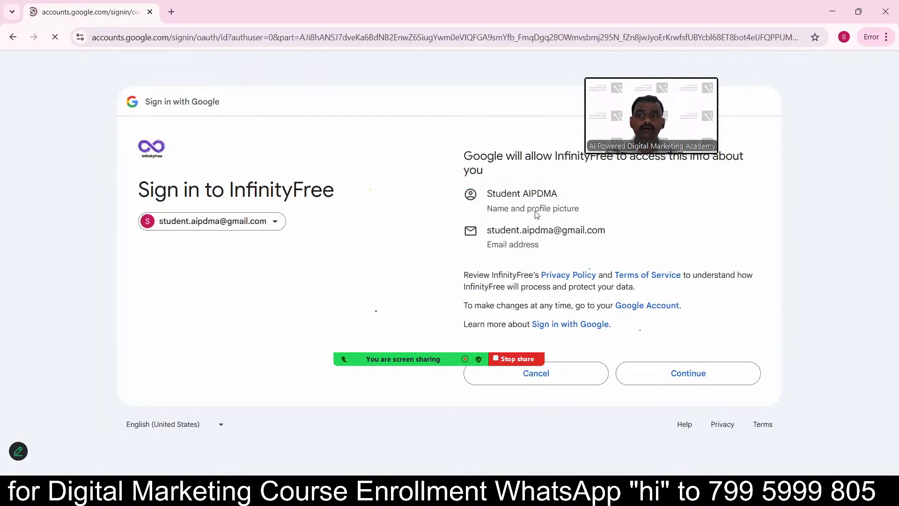
pyautogui.moveTo(606, 110); pyautogui.dragTo(306, 87)
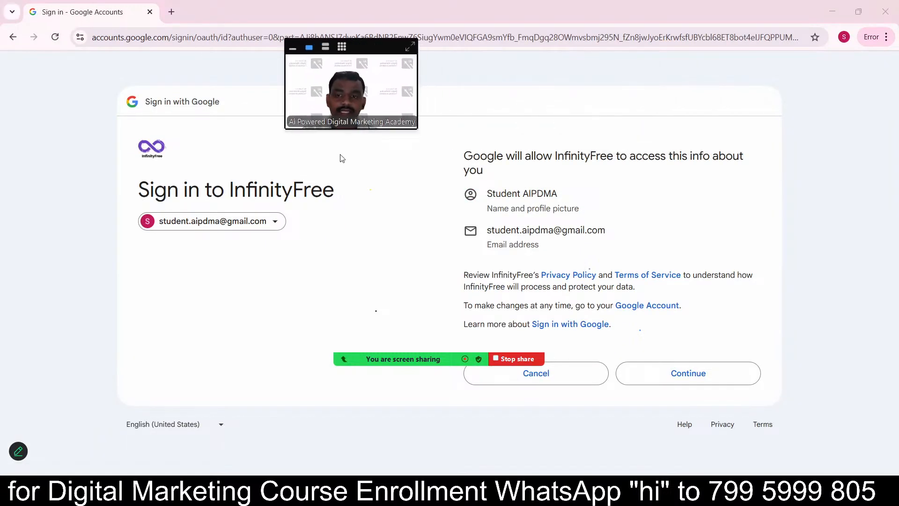
pyautogui.click(678, 376)
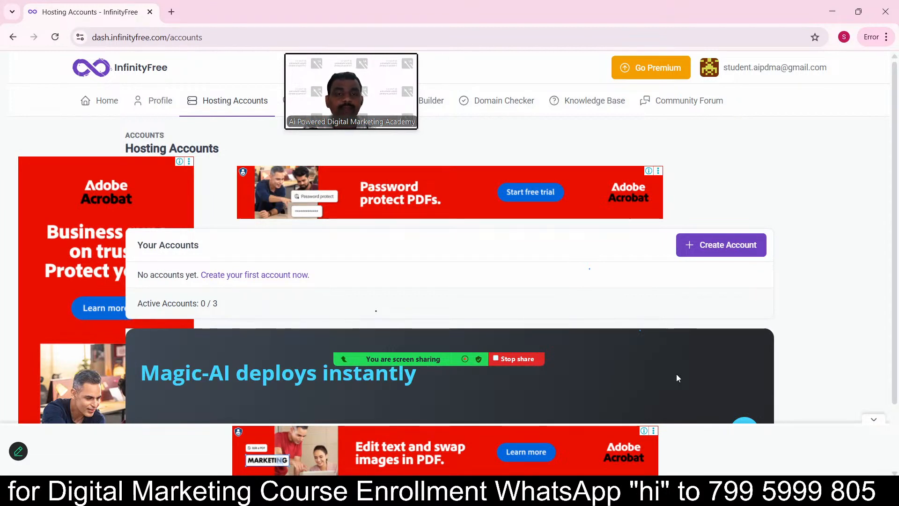
# - Close the full-page vignette advertisement covering the Hosting Accounts dashboard
pyautogui.moveTo(398, 104); pyautogui.dragTo(552, 82)
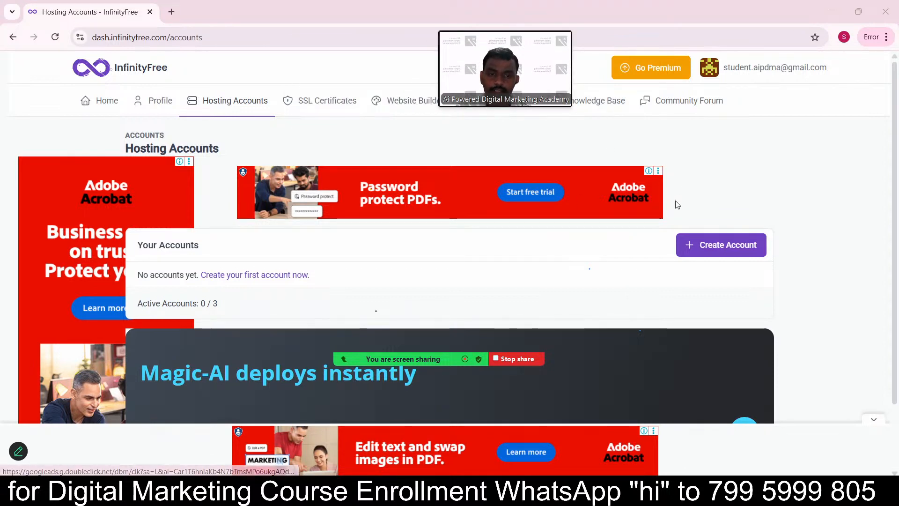
pyautogui.scroll(-1, 692, 284)
pyautogui.scroll(1, 692, 281)
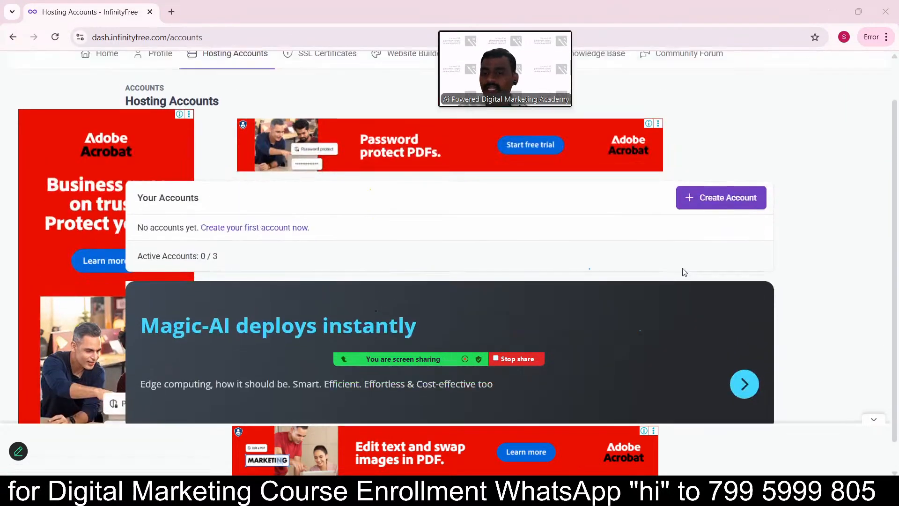
pyautogui.scroll(-1, 692, 251)
pyautogui.moveTo(544, 76); pyautogui.dragTo(803, 68)
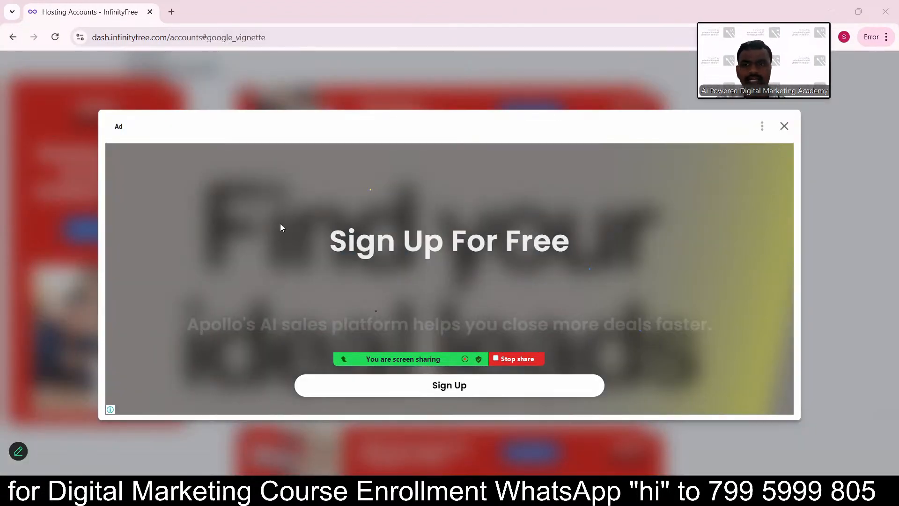
pyautogui.click(785, 127)
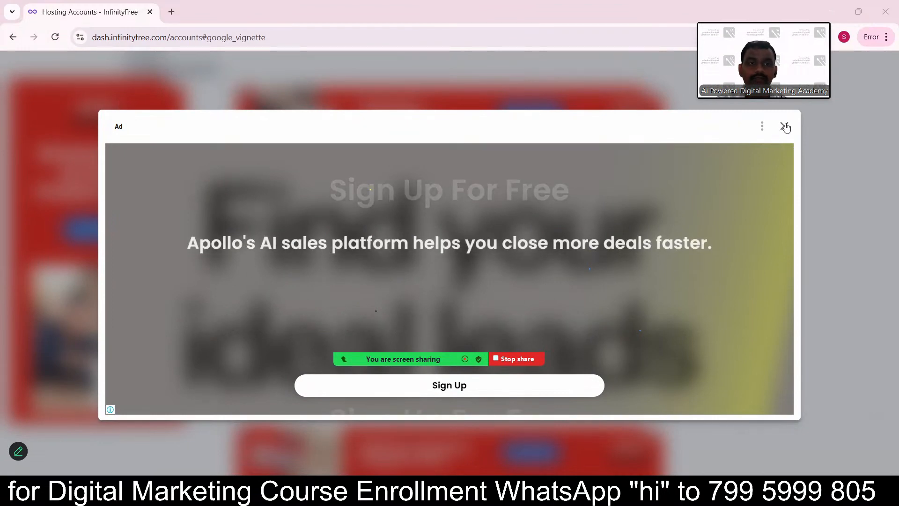
# - Check the Your Accounts box showing 0 / 3 active hosting accounts
pyautogui.scroll(2, 400, 161)
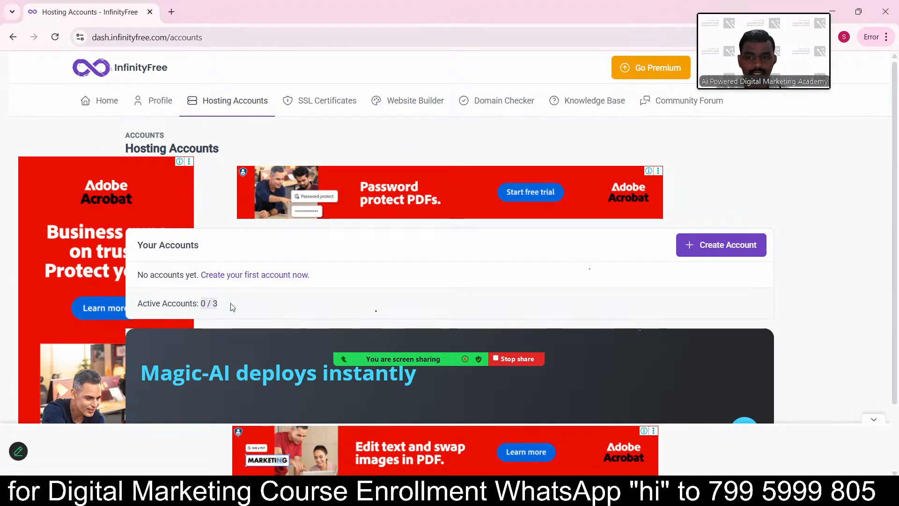
pyautogui.moveTo(202, 304); pyautogui.dragTo(217, 304)
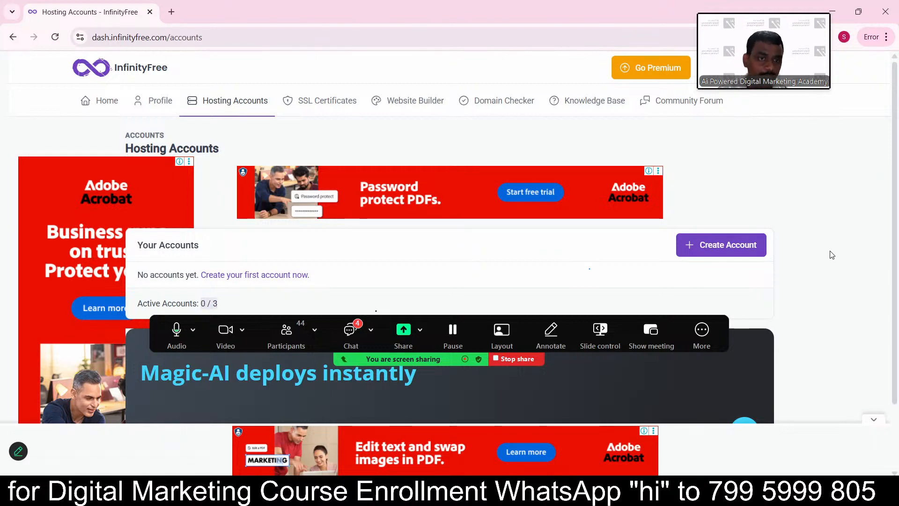
pyautogui.scroll(-1, 828, 253)
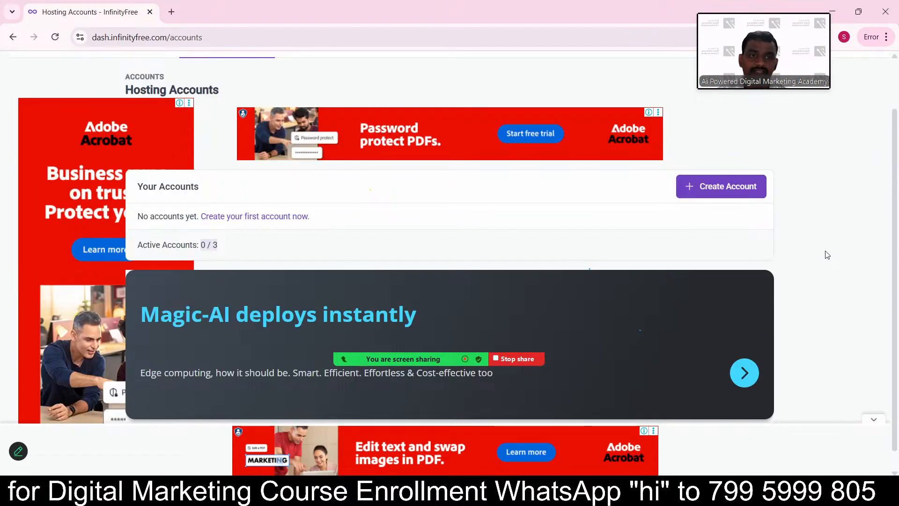
# - Start a new hosting account and choose the free InfinityFree $0 plan
pyautogui.click(731, 191)
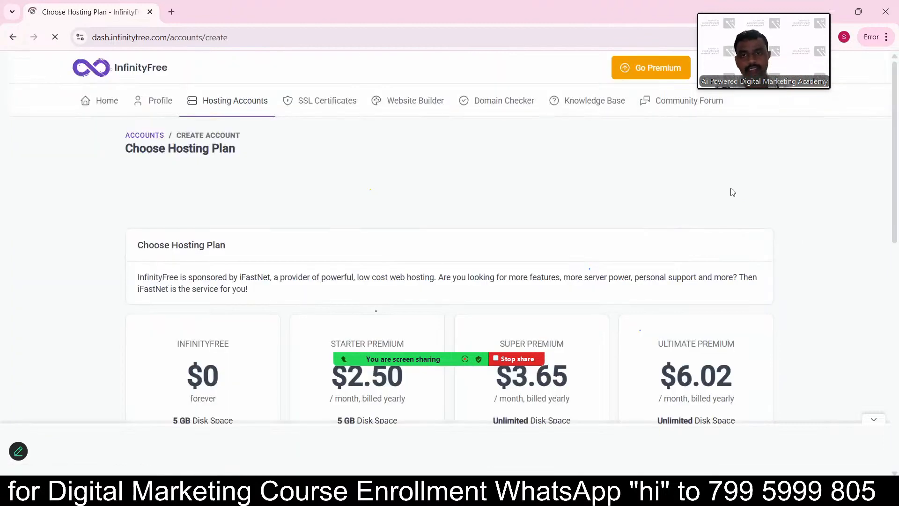
pyautogui.scroll(-3, 86, 200)
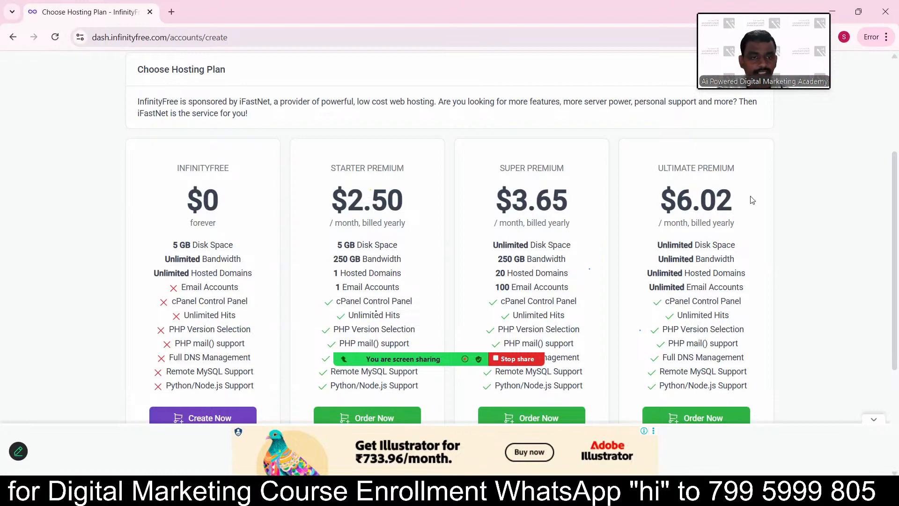
pyautogui.scroll(-3, 753, 200)
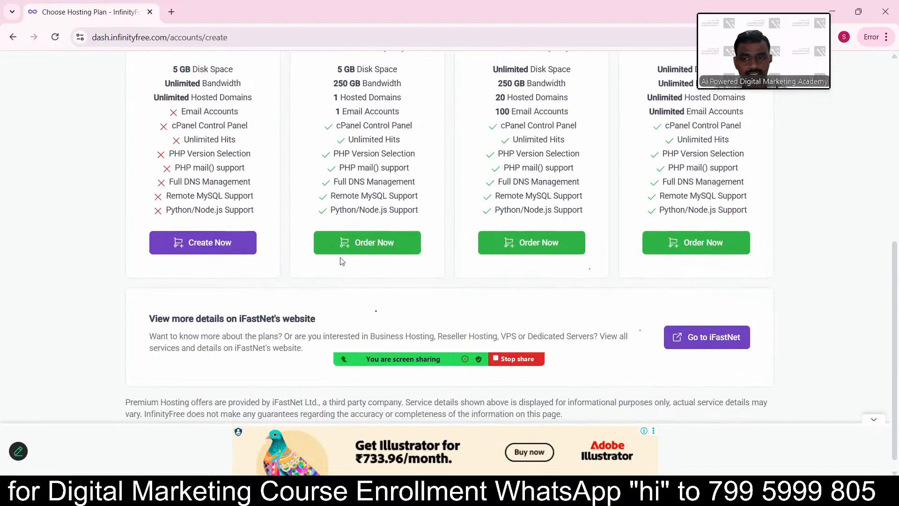
pyautogui.click(213, 255)
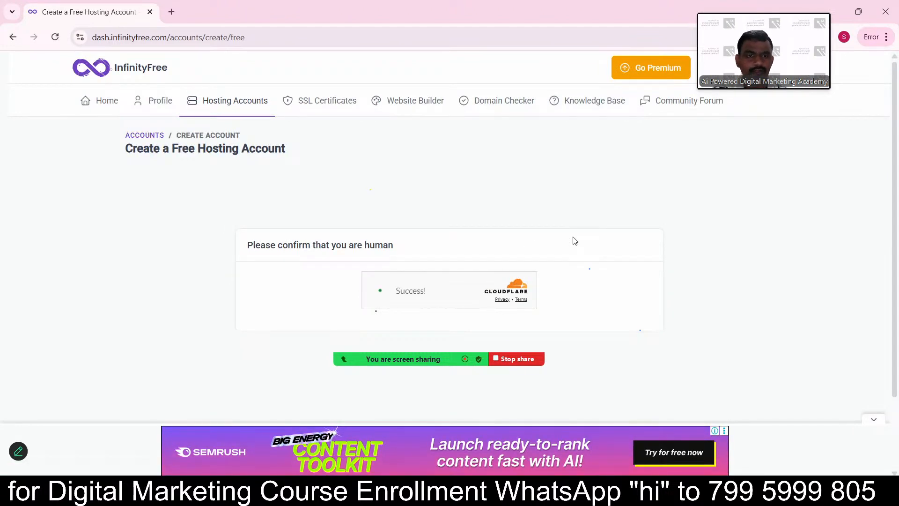
# - Choose a free subdomain as the new account's domain type
pyautogui.scroll(-1, 569, 241)
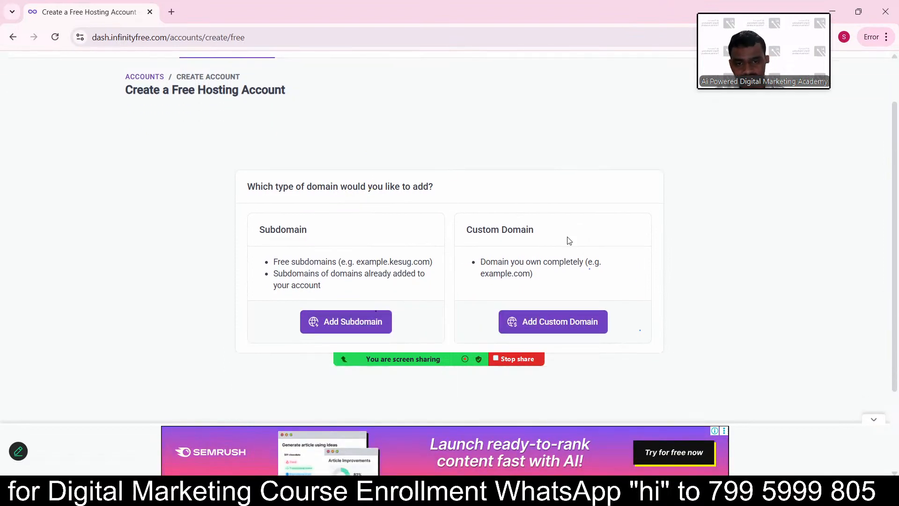
pyautogui.moveTo(274, 262); pyautogui.dragTo(385, 274)
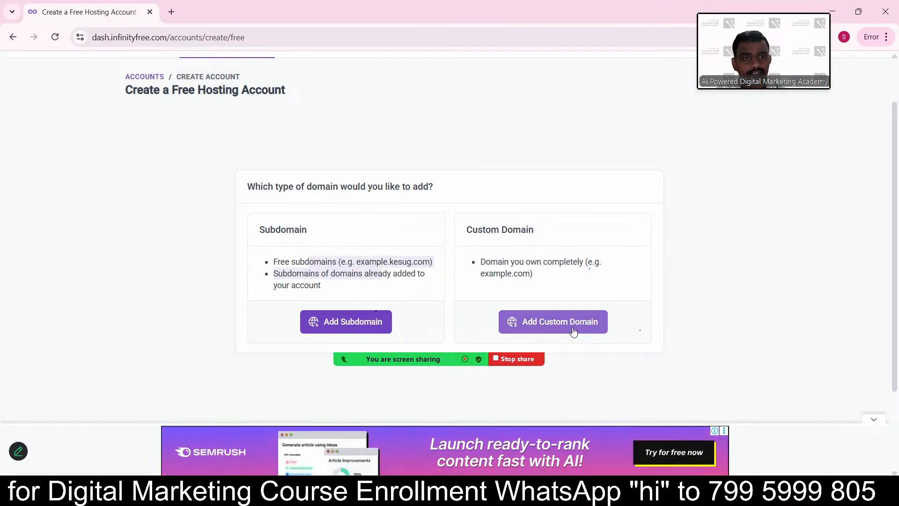
pyautogui.click(371, 330)
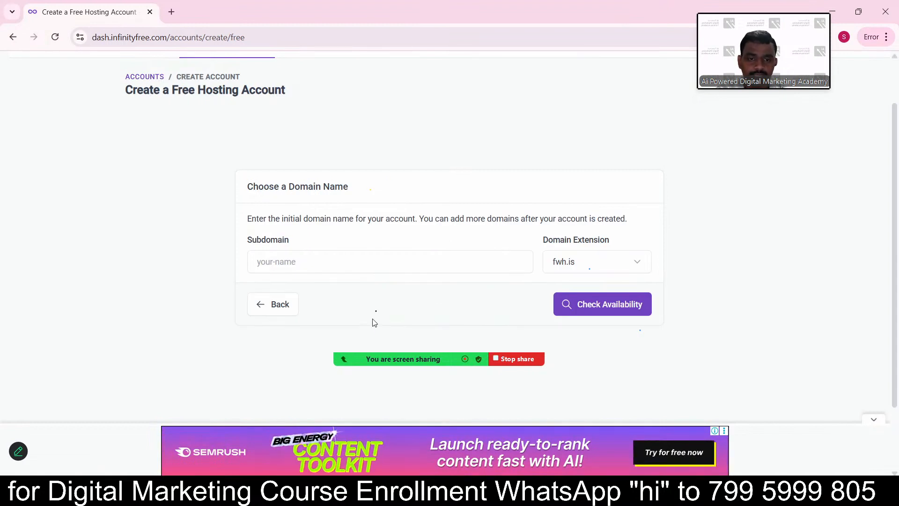
# - Enter subdomain b3 with extension 42web.io and confirm b3.42web.io is available
pyautogui.click(337, 263)
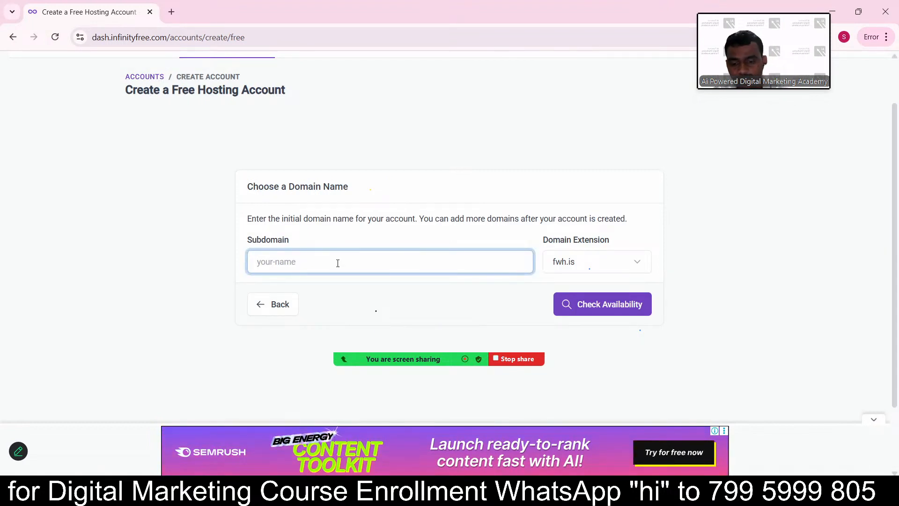
pyautogui.write('b3')
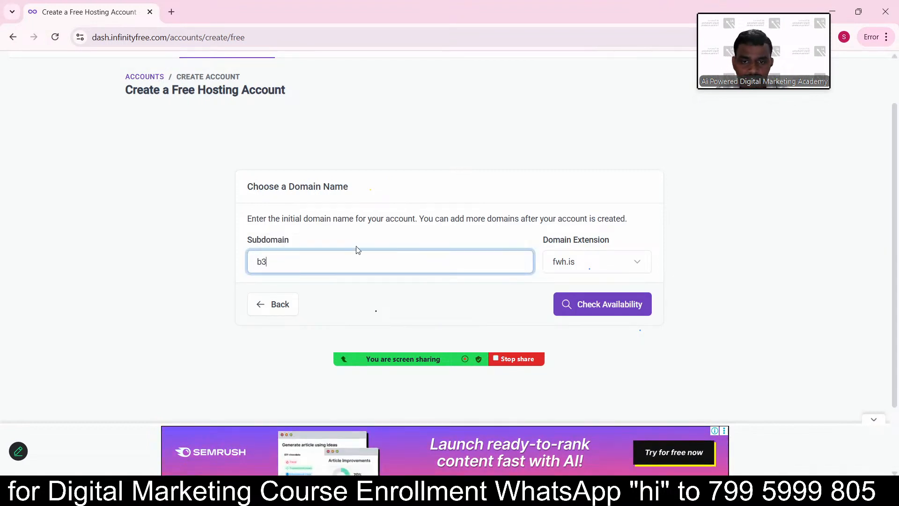
pyautogui.click(371, 236)
pyautogui.click(585, 265)
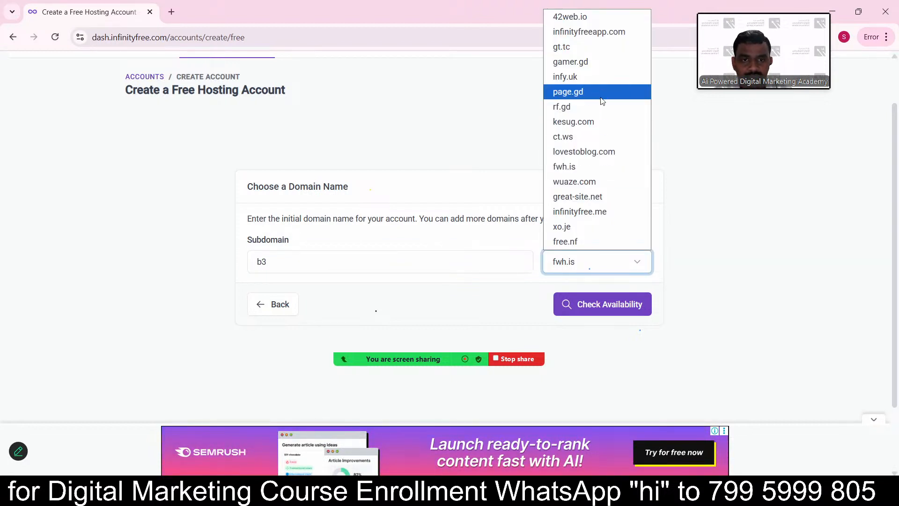
pyautogui.click(586, 20)
pyautogui.click(600, 268)
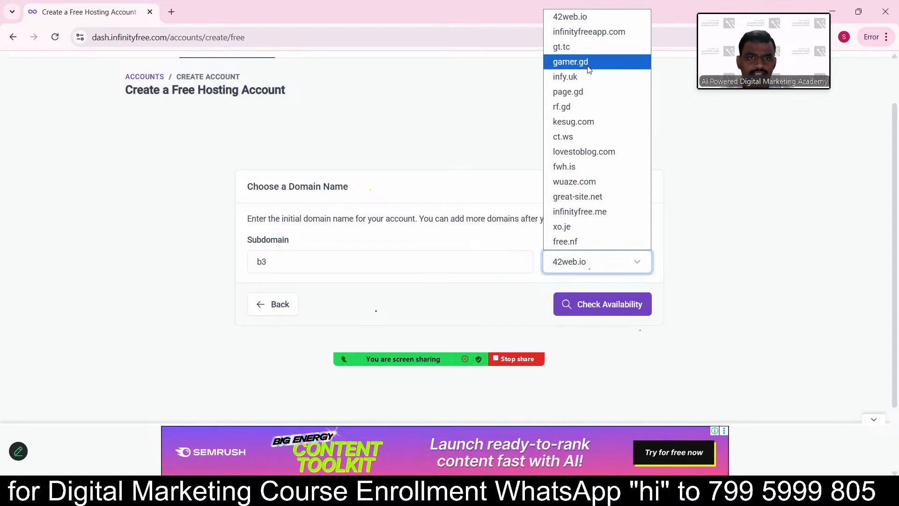
pyautogui.click(589, 64)
pyautogui.click(606, 261)
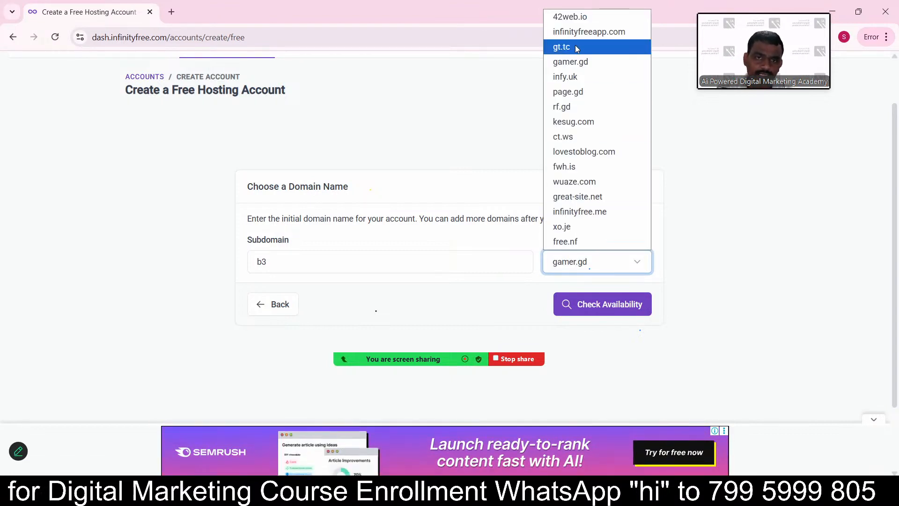
pyautogui.click(581, 19)
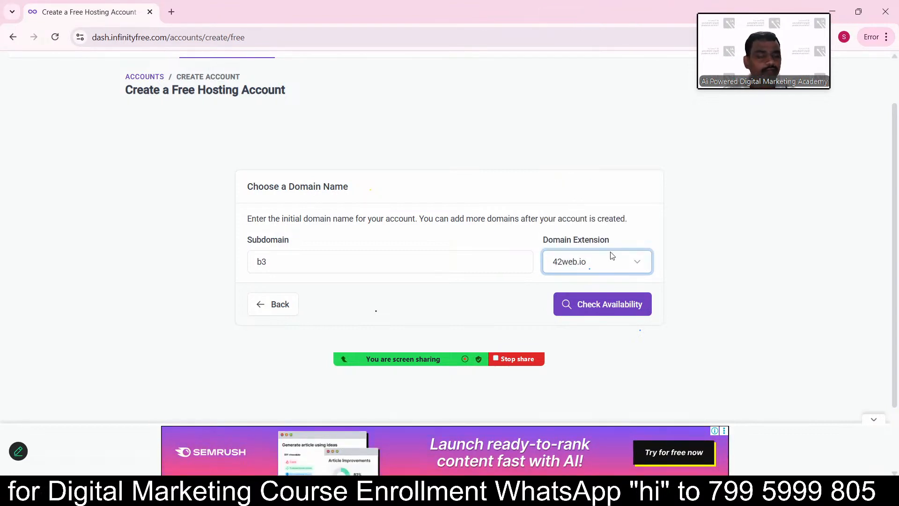
pyautogui.click(612, 305)
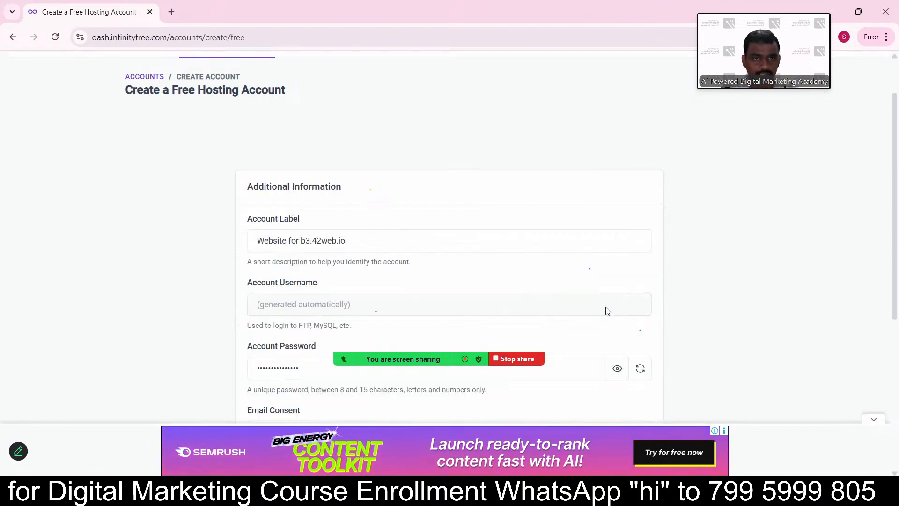
# - Set Email Consent to I Approve on the free hosting account form
pyautogui.scroll(-5, 569, 305)
pyautogui.scroll(5, 468, 236)
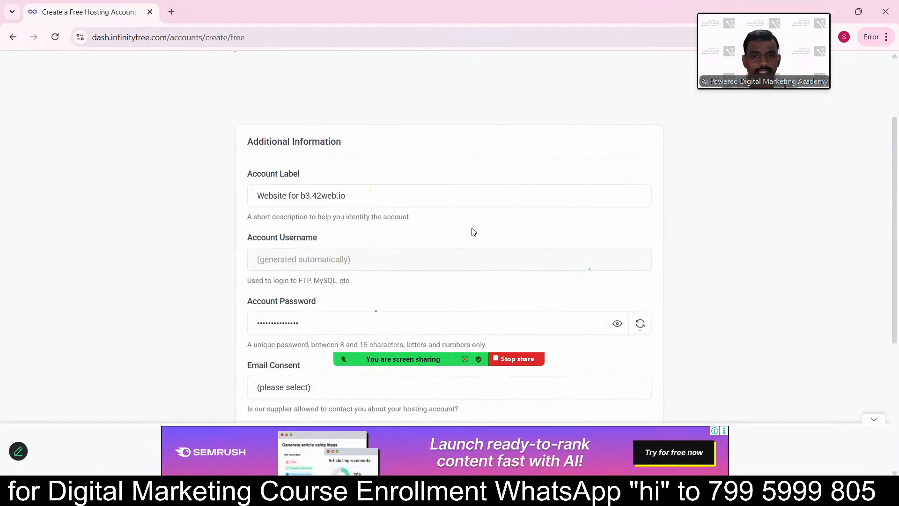
pyautogui.scroll(-5, 473, 232)
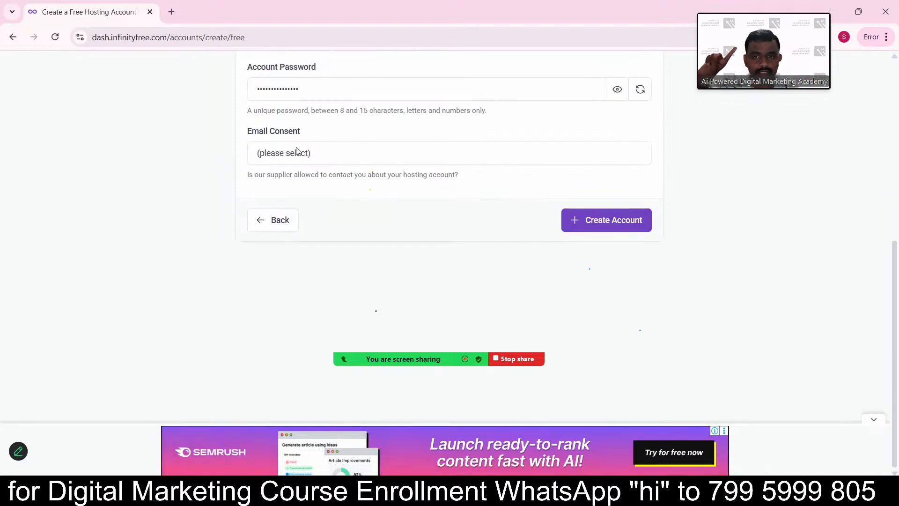
pyautogui.click(297, 152)
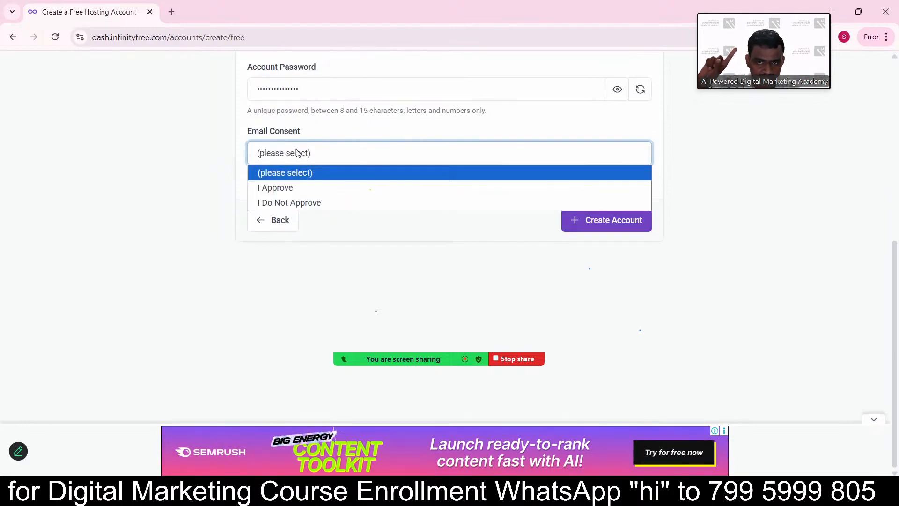
pyautogui.click(288, 188)
# - Confirm I Approve as the email consent and submit the form to create the account
pyautogui.scroll(3, 375, 209)
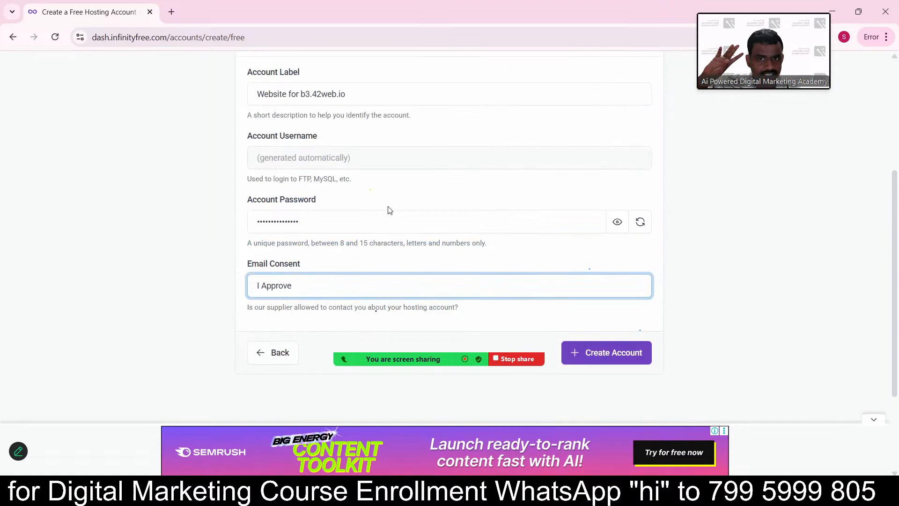
pyautogui.scroll(3, 388, 210)
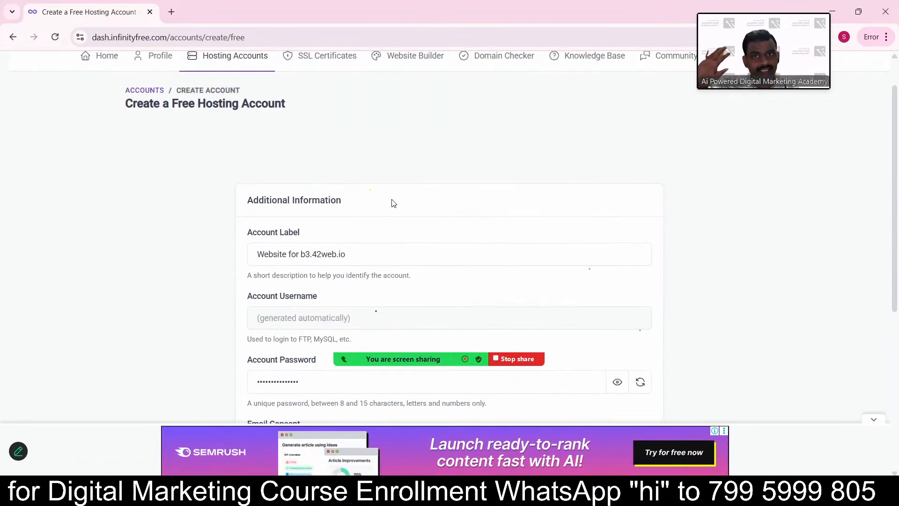
pyautogui.scroll(-1, 391, 203)
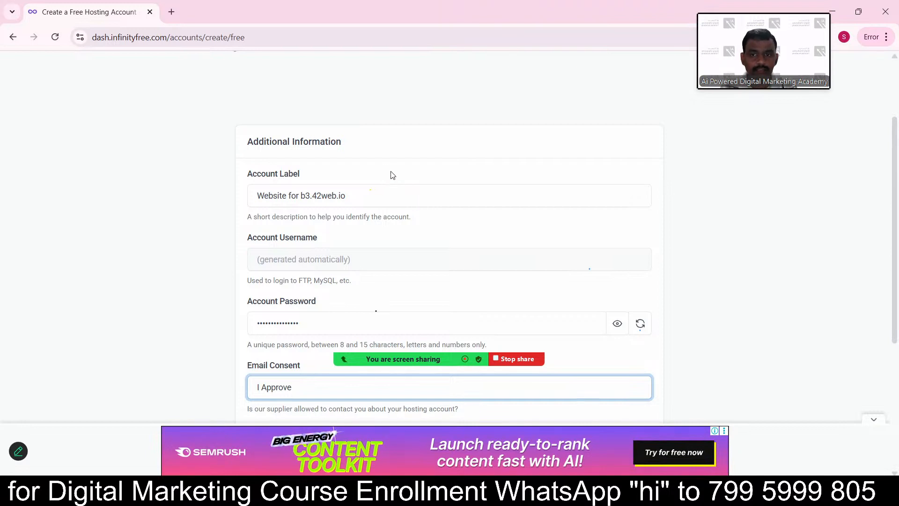
pyautogui.scroll(-2, 392, 173)
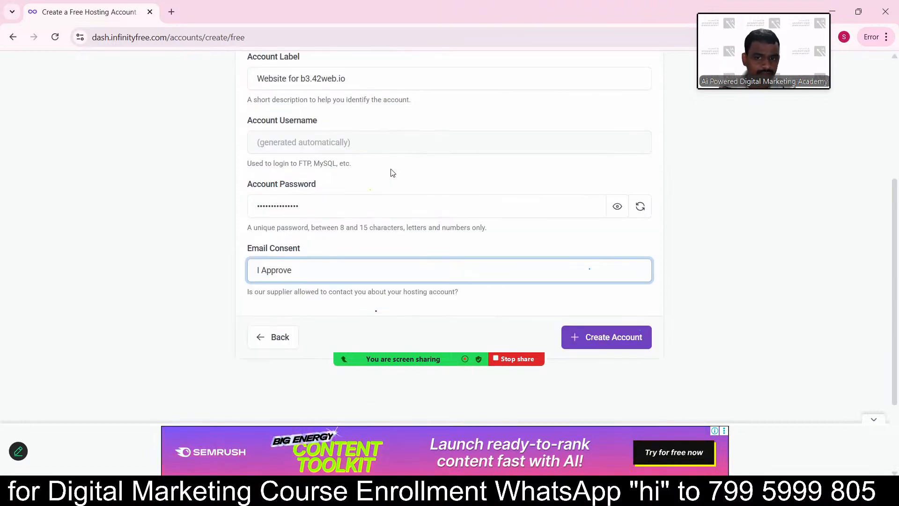
pyautogui.click(304, 274)
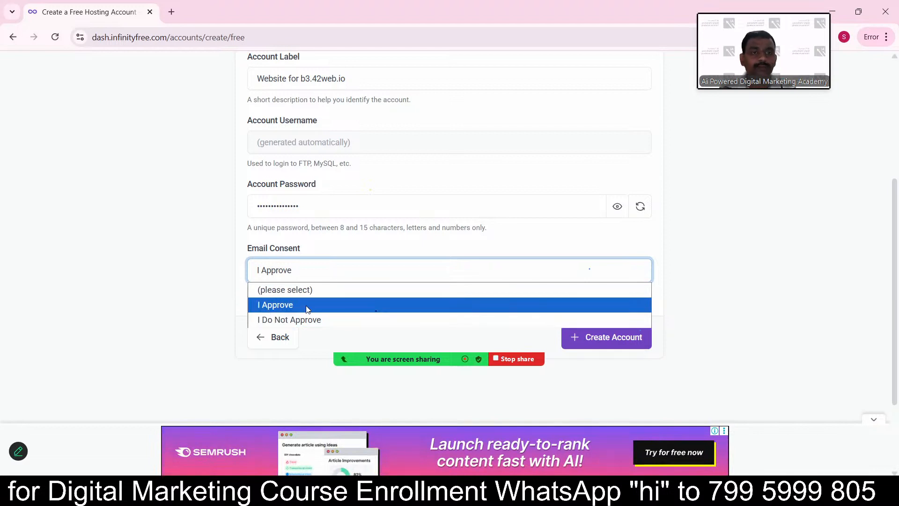
pyautogui.click(308, 309)
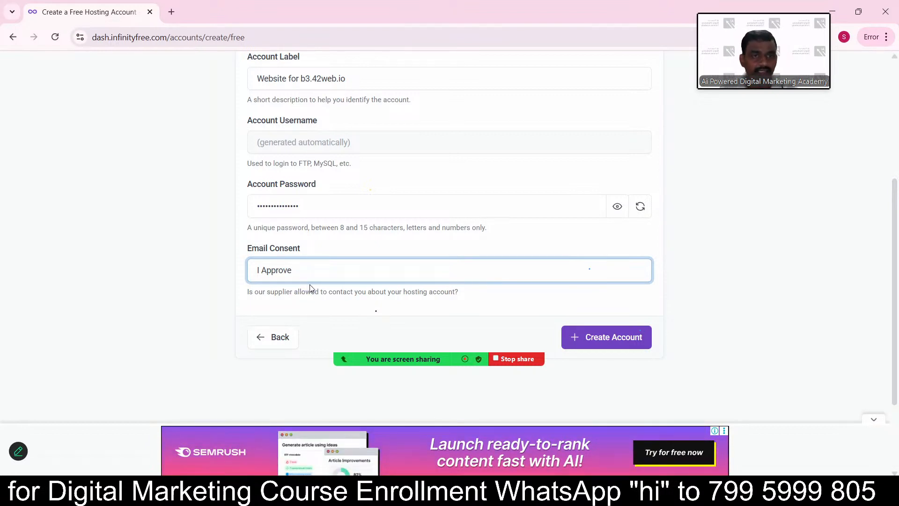
pyautogui.click(287, 271)
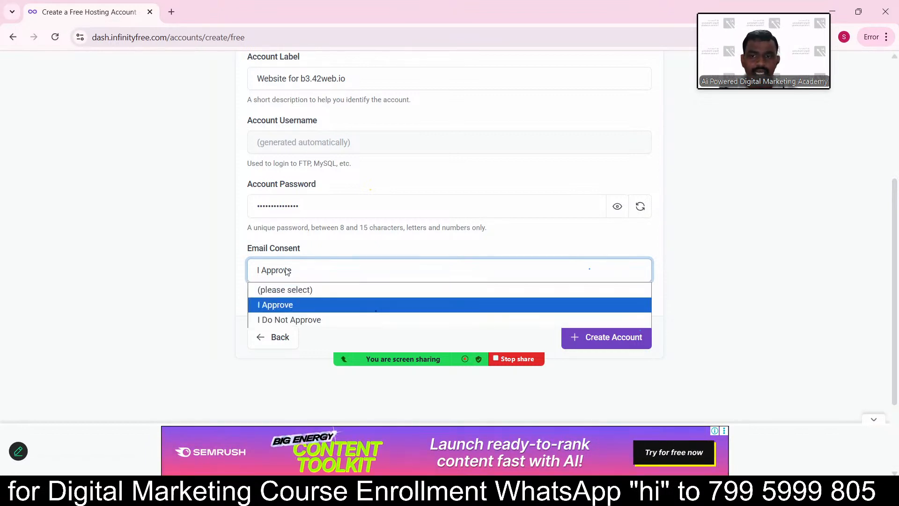
pyautogui.click(288, 306)
pyautogui.click(632, 341)
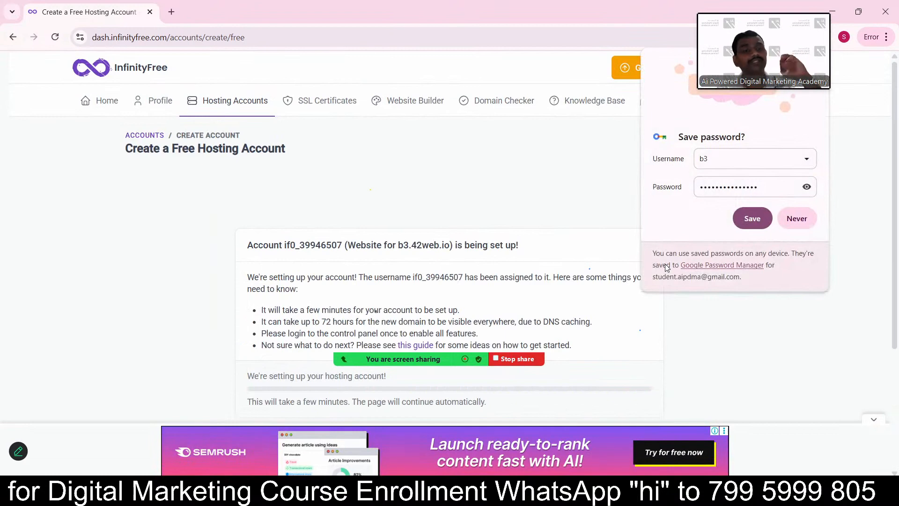
# - Decline saving the browser password and note the 72-hour DNS delay while setup runs
pyautogui.click(797, 218)
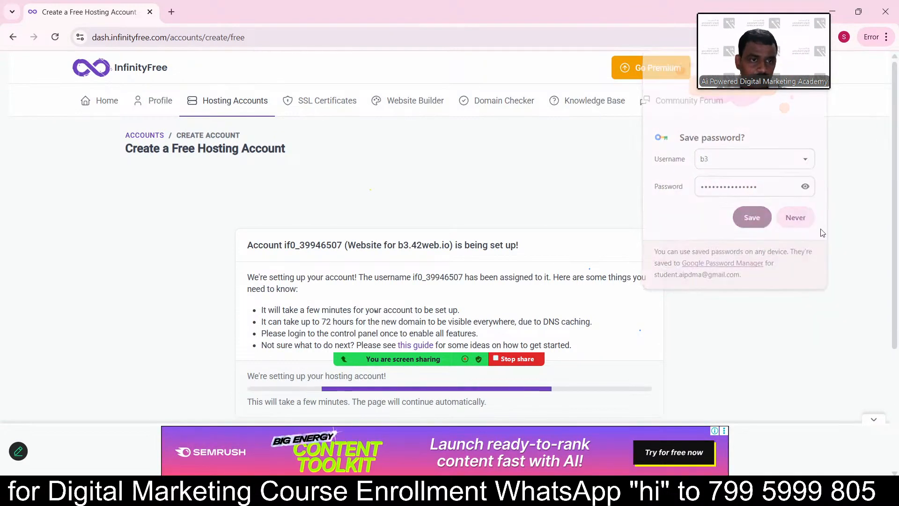
pyautogui.scroll(-1, 588, 190)
pyautogui.scroll(-3, 589, 189)
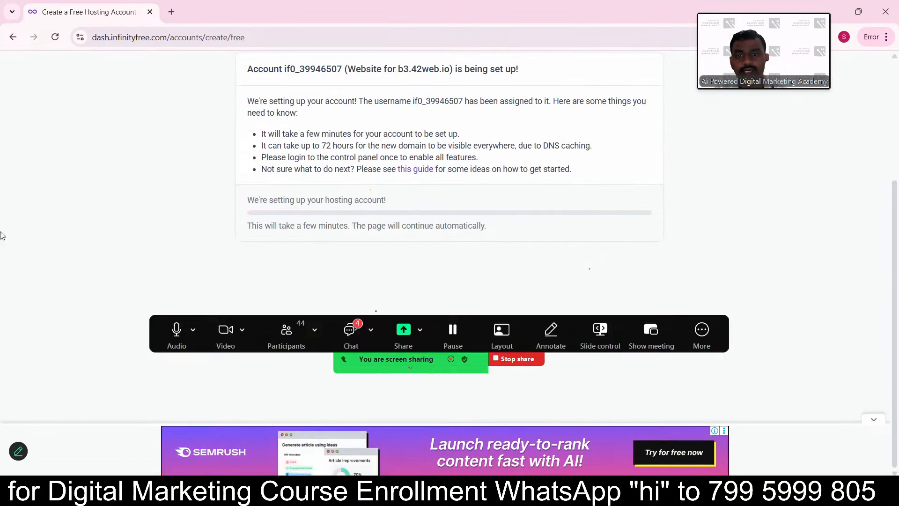
pyautogui.moveTo(341, 144); pyautogui.dragTo(619, 153)
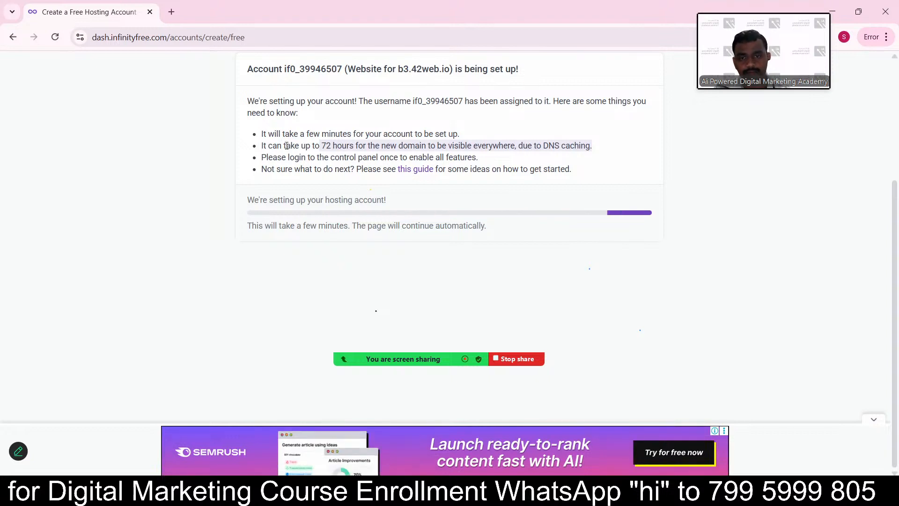
# - Open the Zoom meeting chat and switch it to messages for everyone
pyautogui.click(354, 334)
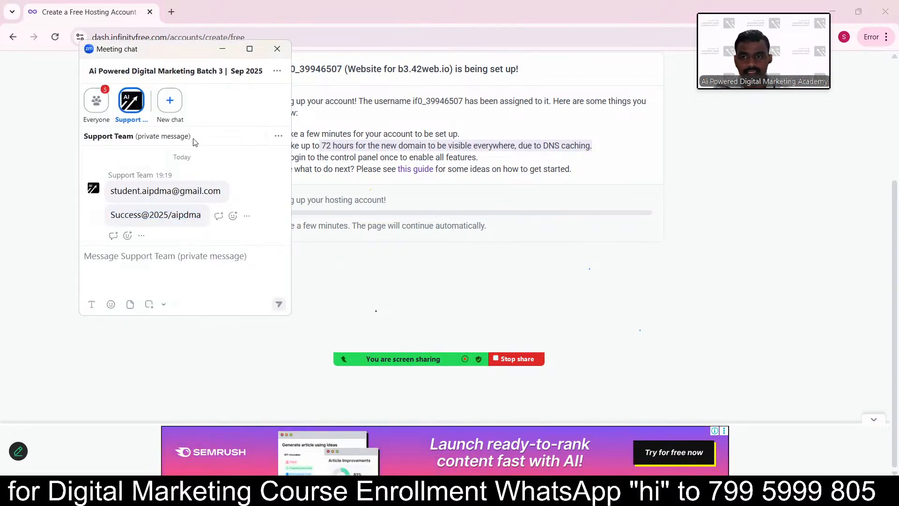
pyautogui.click(97, 100)
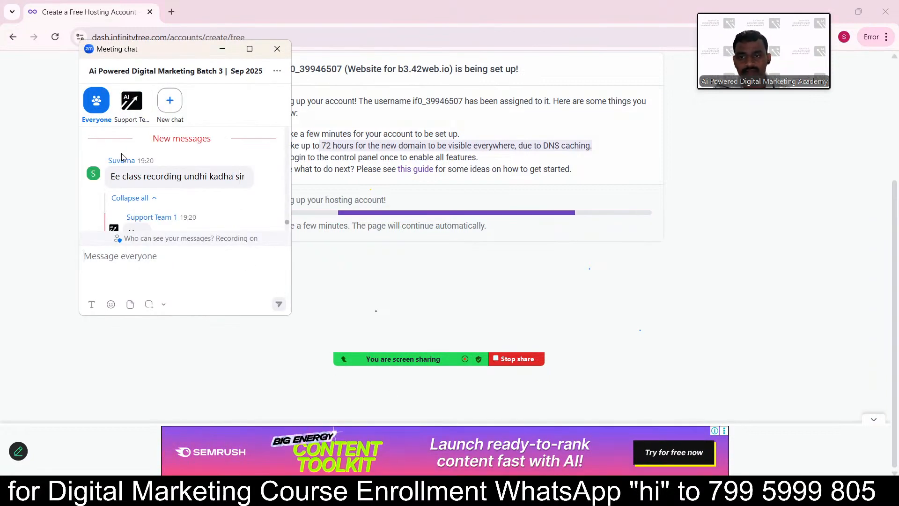
pyautogui.scroll(-2, 170, 187)
pyautogui.scroll(3, 170, 188)
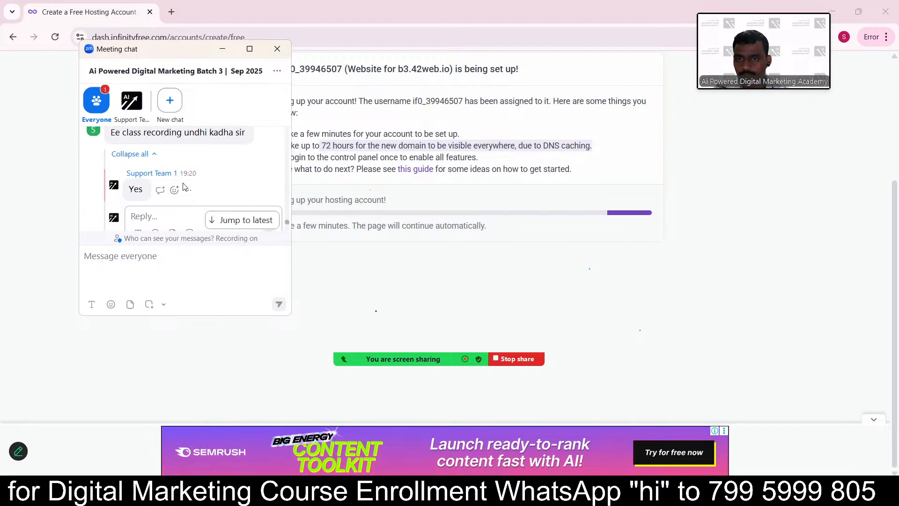
pyautogui.scroll(-5, 185, 185)
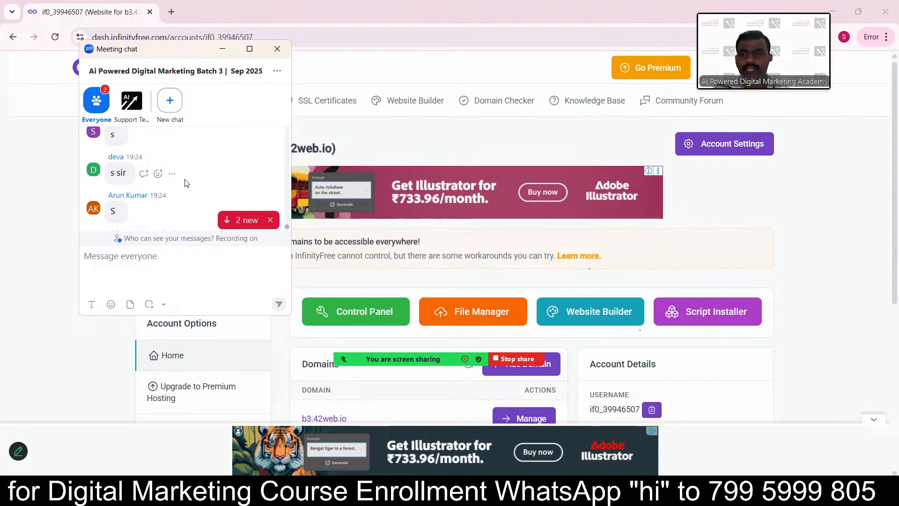
# - Hide the meeting chat and move the Zoom toolbar to reveal the Domains and Account Details cards
pyautogui.scroll(-3, 192, 185)
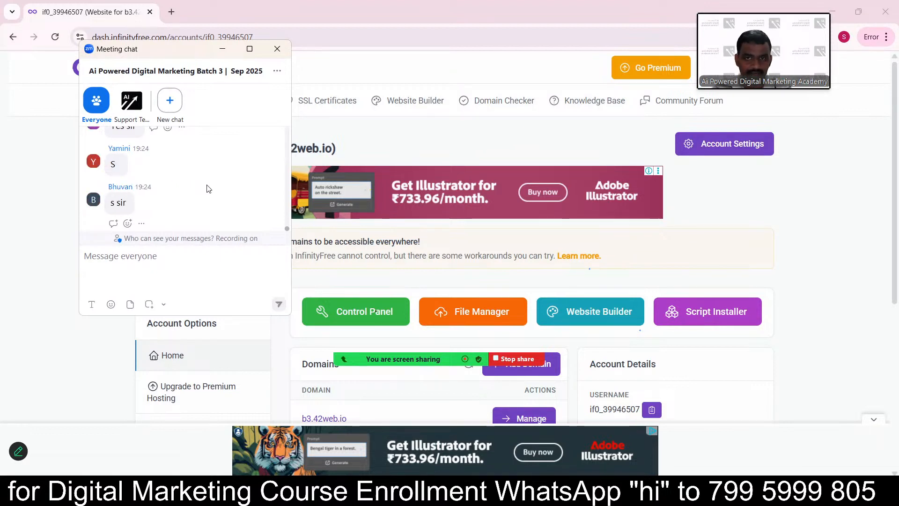
pyautogui.click(231, 47)
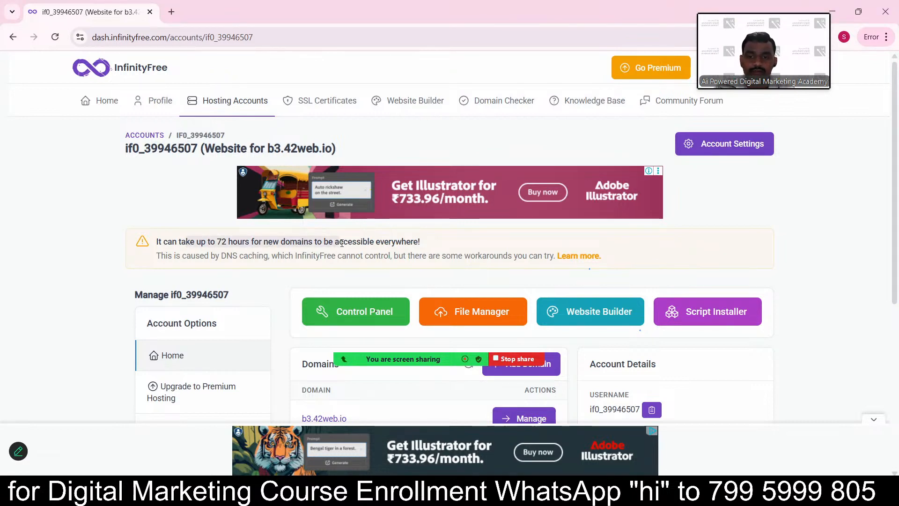
pyautogui.scroll(-4, 497, 240)
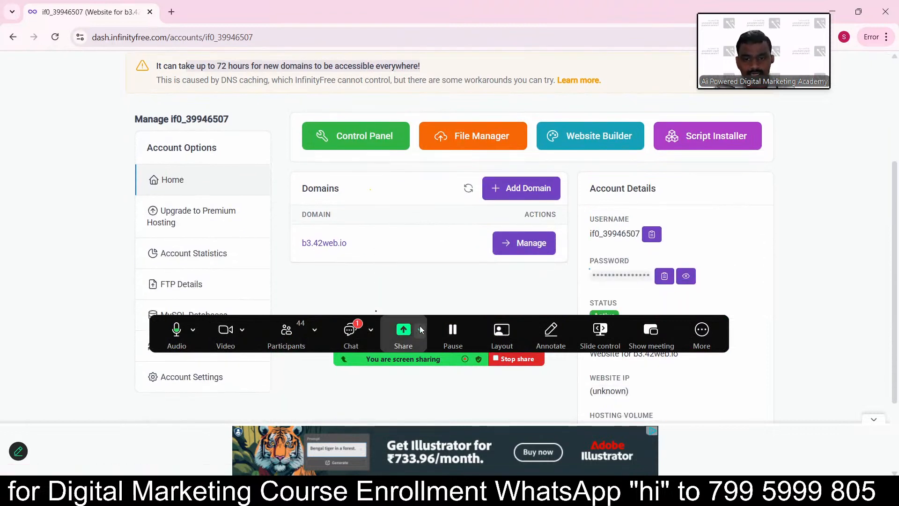
pyautogui.moveTo(419, 325); pyautogui.dragTo(431, 395)
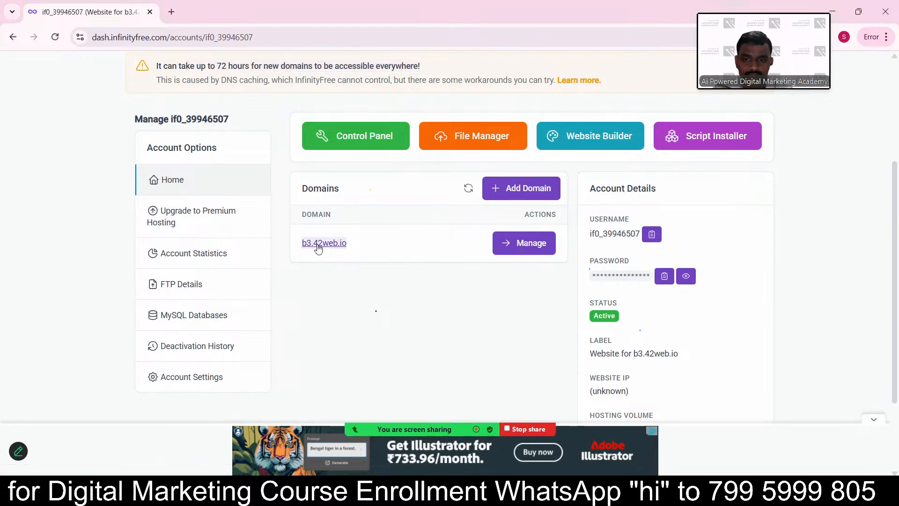
pyautogui.rightClick(318, 243)
pyautogui.click(310, 249)
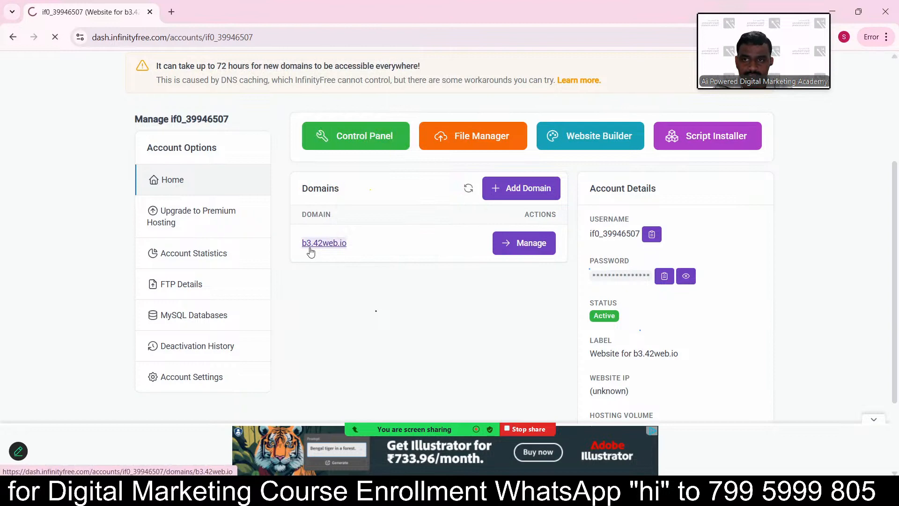
pyautogui.scroll(-5, 533, 247)
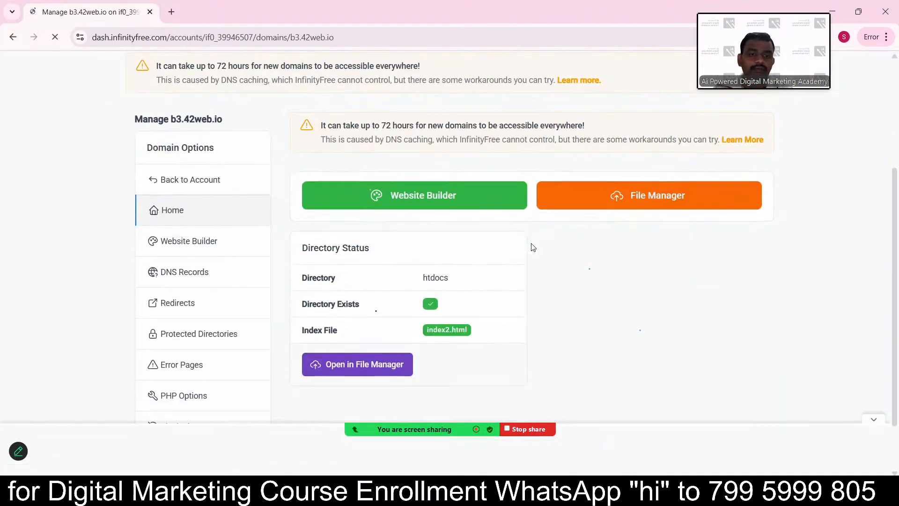
pyautogui.scroll(5, 533, 249)
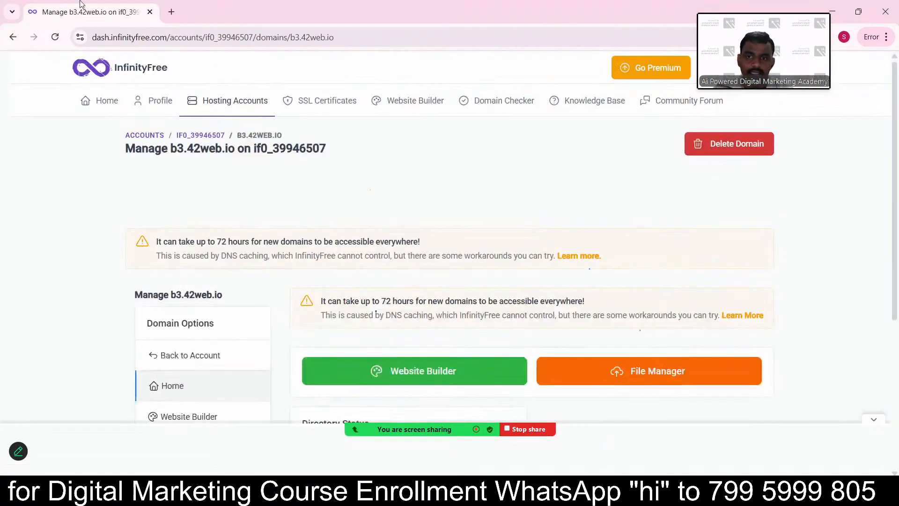
pyautogui.click(12, 36)
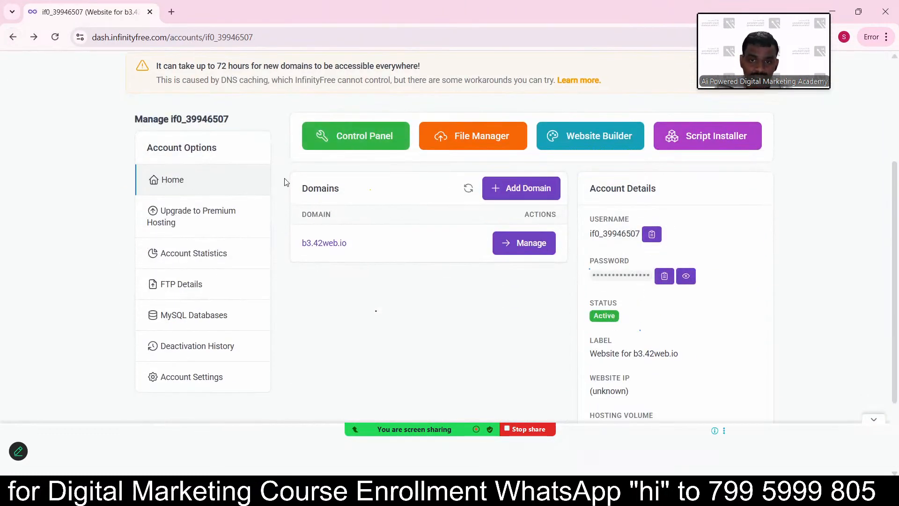
pyautogui.scroll(1, 318, 192)
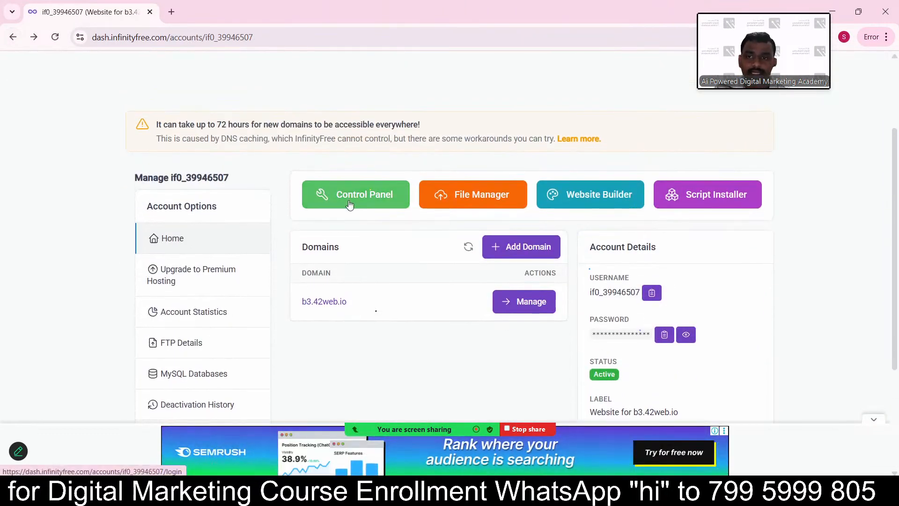
# - Open the Control Panel in a new tab and approve its email notices
pyautogui.click(348, 201)
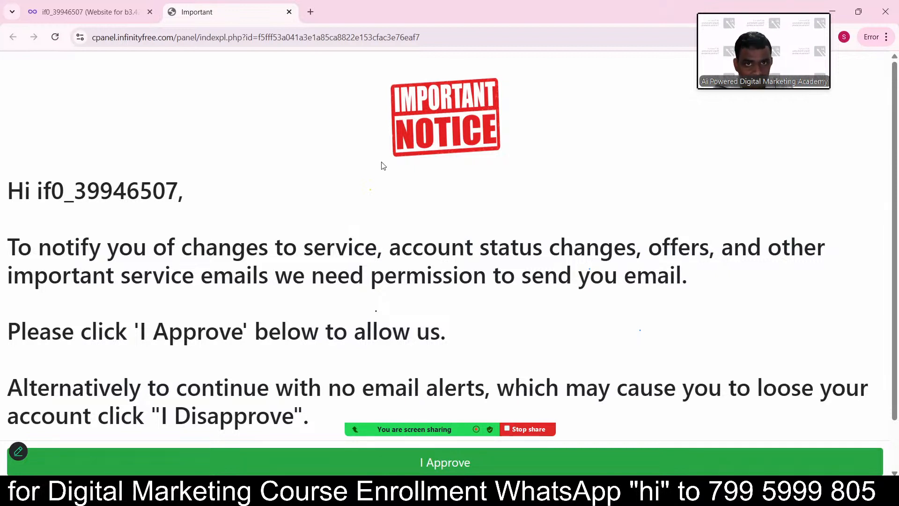
pyautogui.click(674, 459)
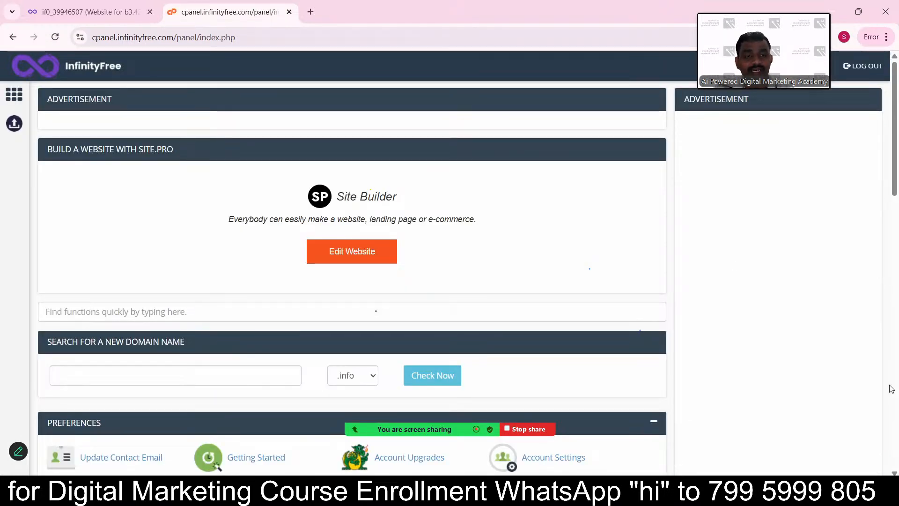
# - Collapse the Files, Preferences, Databases and Domains sections of the control panel
pyautogui.scroll(-2, 688, 299)
pyautogui.scroll(-2, 688, 299)
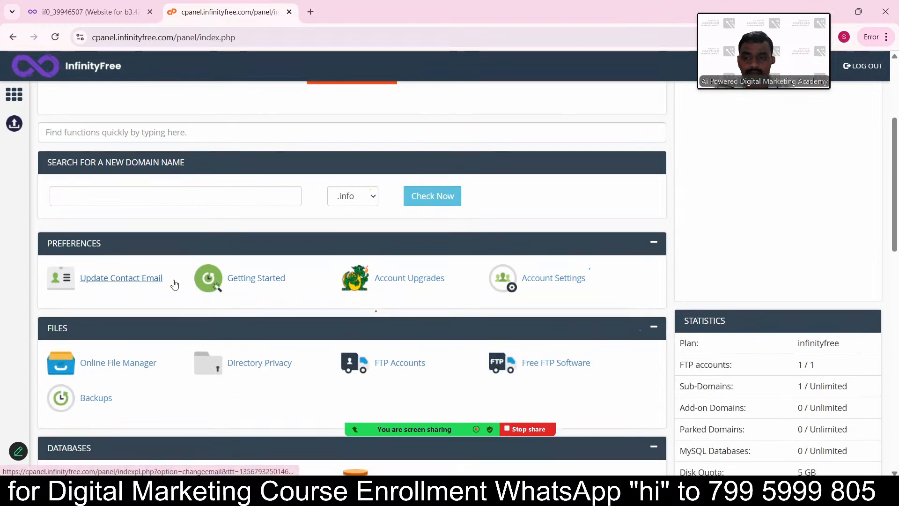
pyautogui.scroll(-2, 53, 286)
pyautogui.click(654, 213)
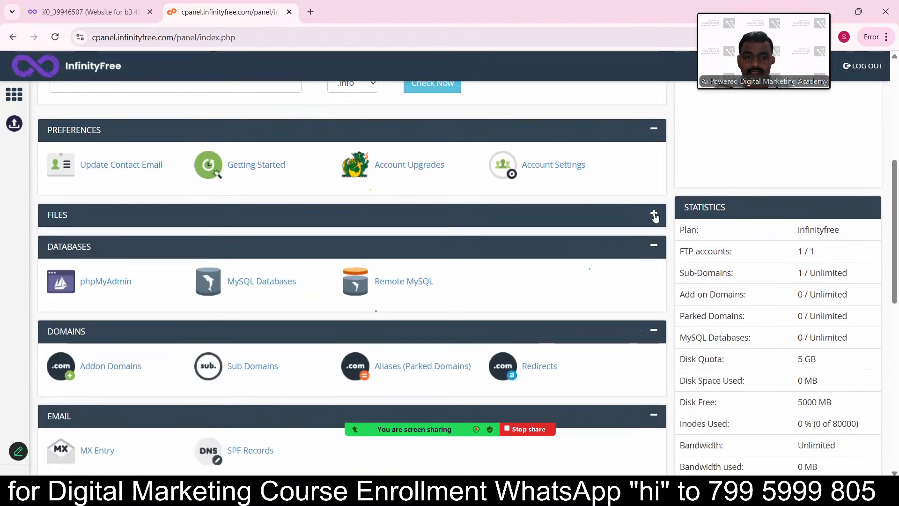
pyautogui.click(650, 125)
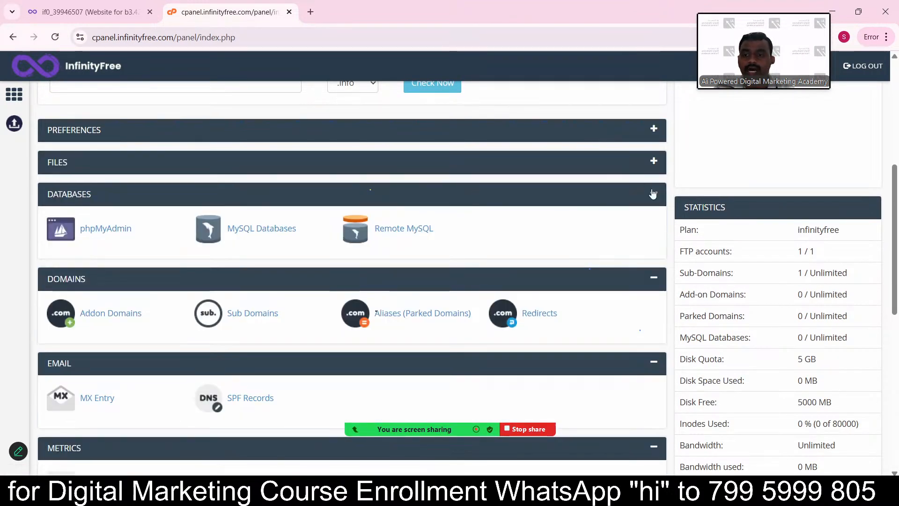
pyautogui.click(650, 197)
pyautogui.click(654, 225)
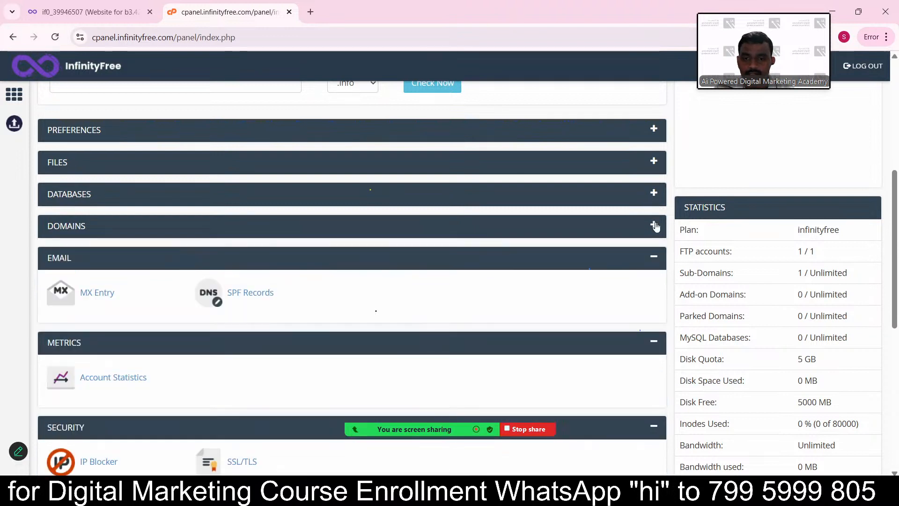
# - Collapse the Email, Metrics and Security sections to reveal Softaculous Apps Installer
pyautogui.scroll(-1, 601, 216)
pyautogui.click(655, 201)
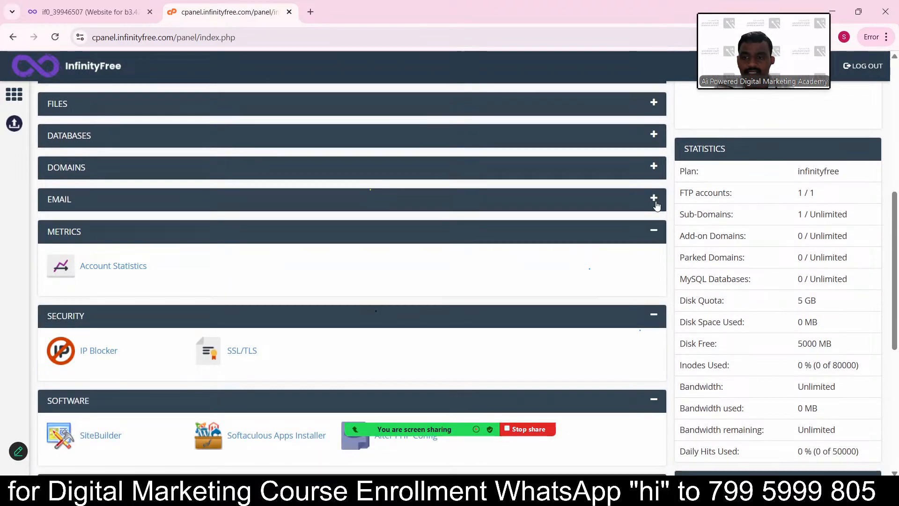
pyautogui.click(655, 234)
pyautogui.scroll(-1, 596, 233)
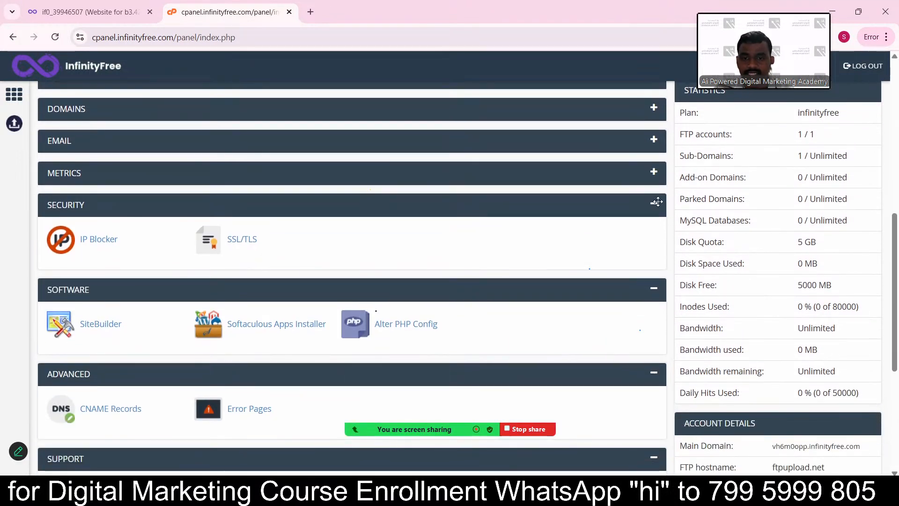
pyautogui.click(653, 202)
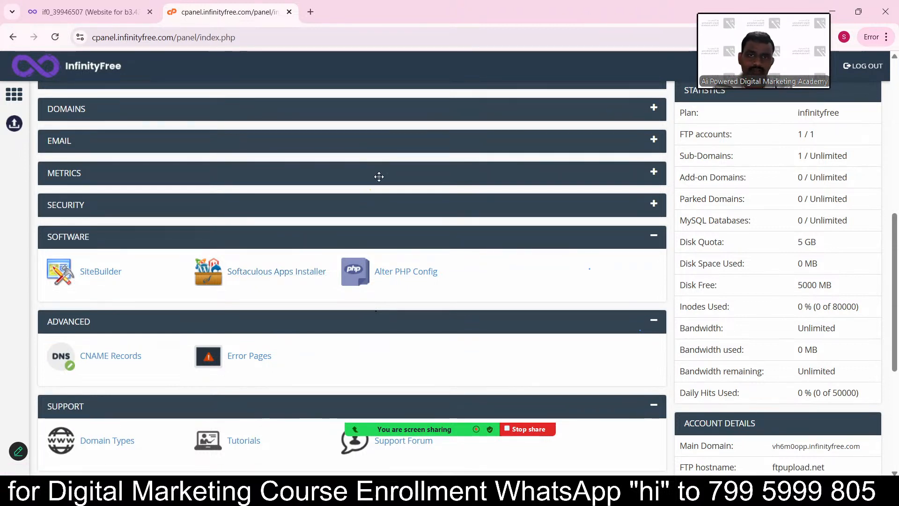
# - Launch Softaculous Apps Installer in a new tab and switch to it once loaded
pyautogui.click(291, 278)
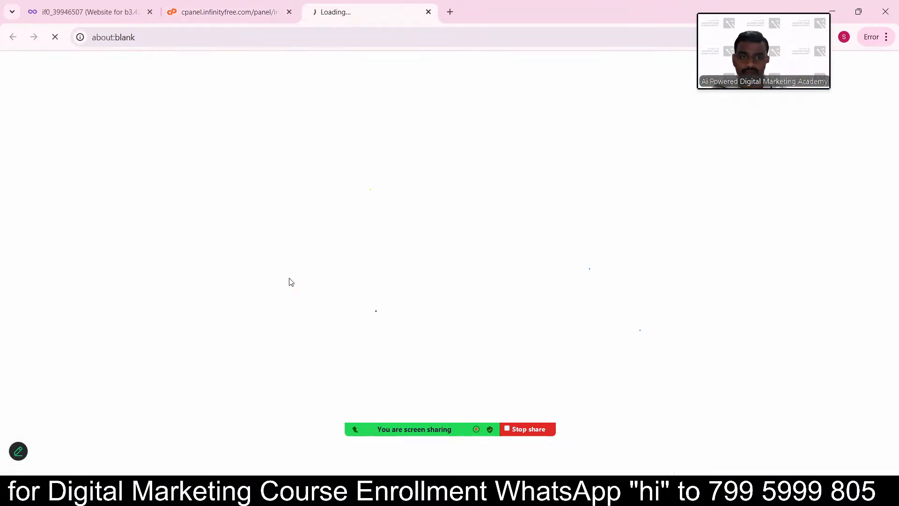
pyautogui.click(240, 19)
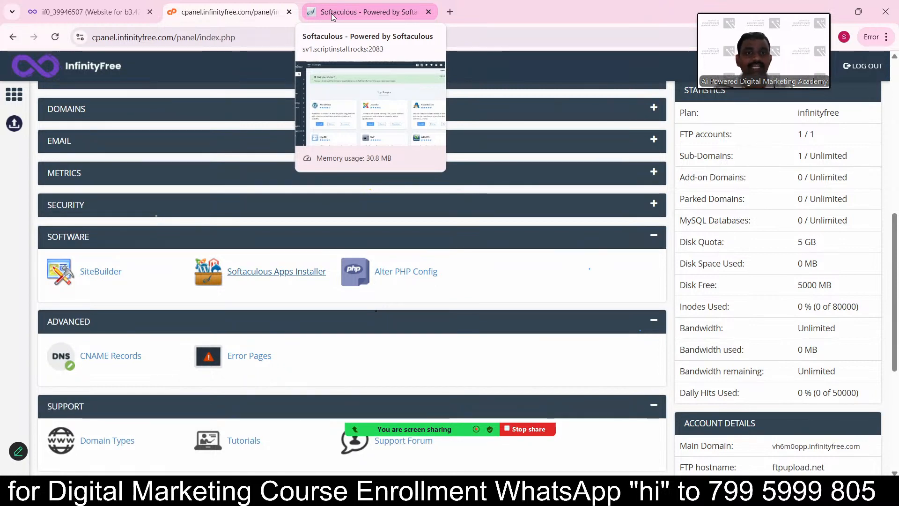
pyautogui.click(331, 13)
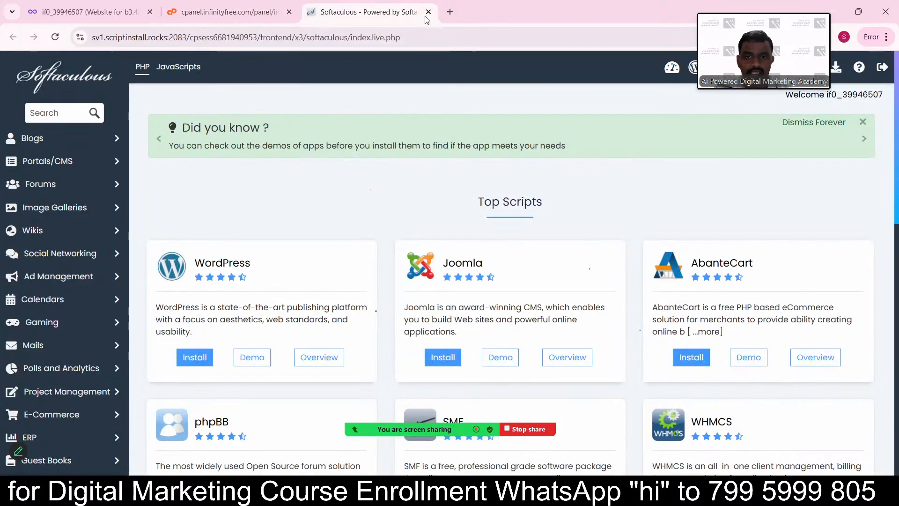
# - Browse the Blogs and Portals/CMS app categories in Softaculous
pyautogui.scroll(-10, 597, 227)
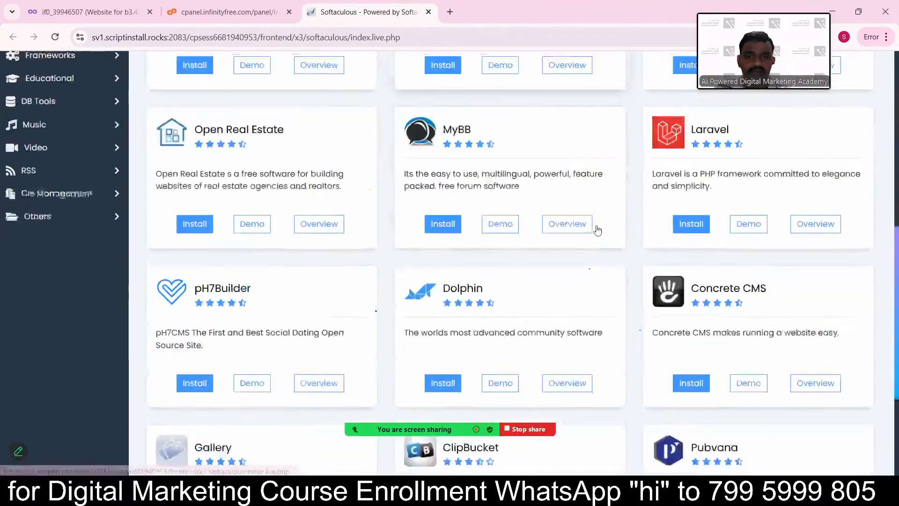
pyautogui.scroll(10, 597, 226)
pyautogui.click(52, 139)
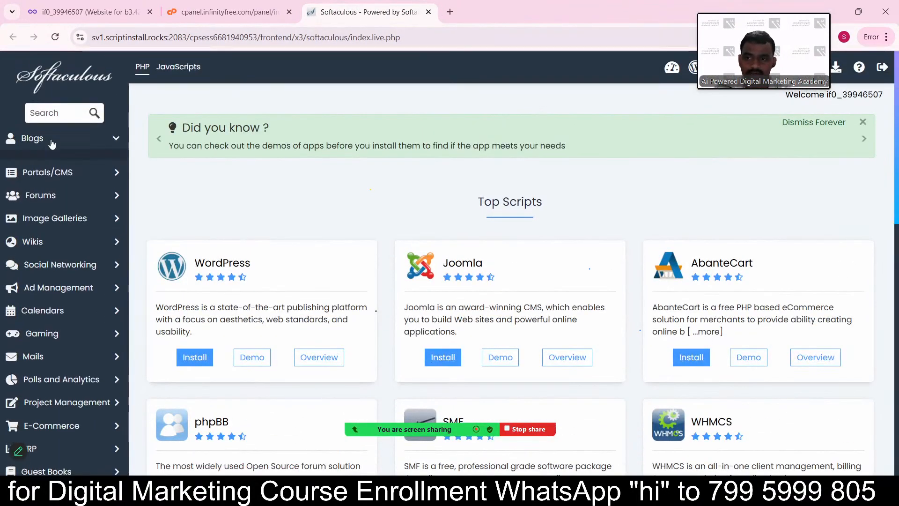
pyautogui.scroll(-4, 70, 211)
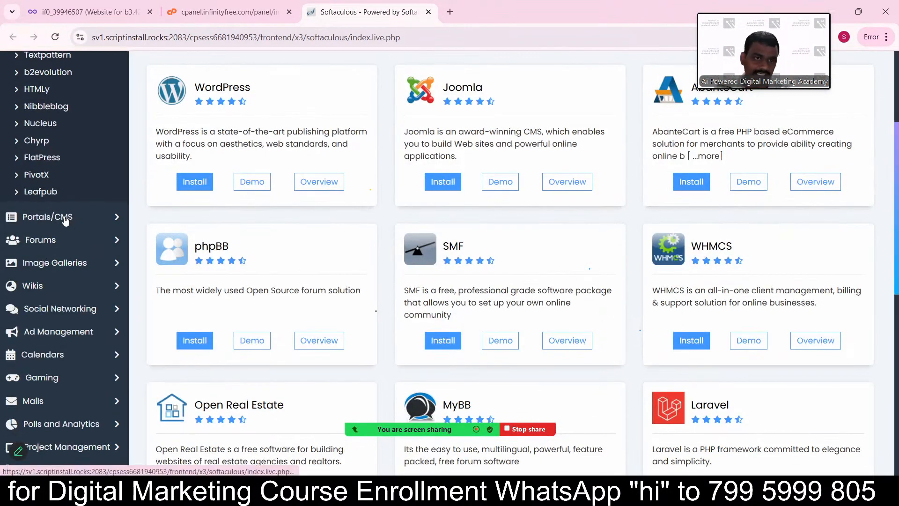
pyautogui.click(63, 217)
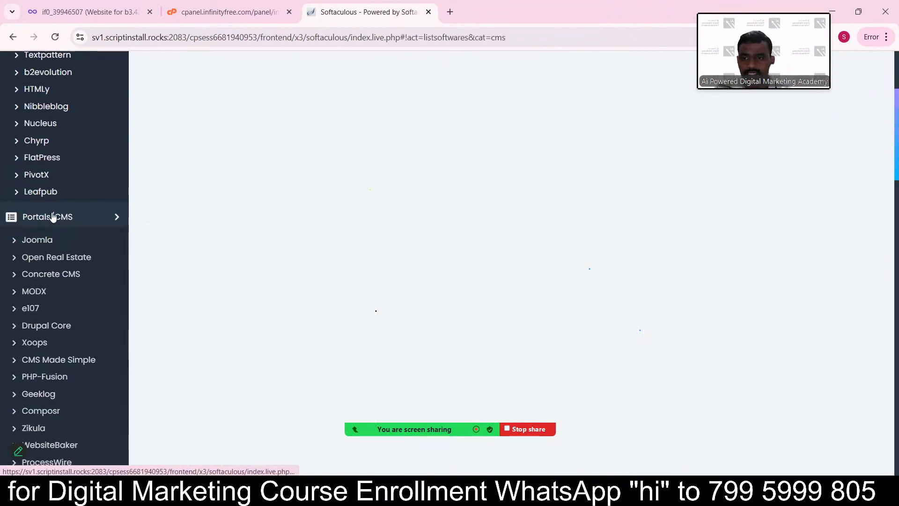
pyautogui.scroll(-3, 51, 265)
pyautogui.scroll(-15, 55, 261)
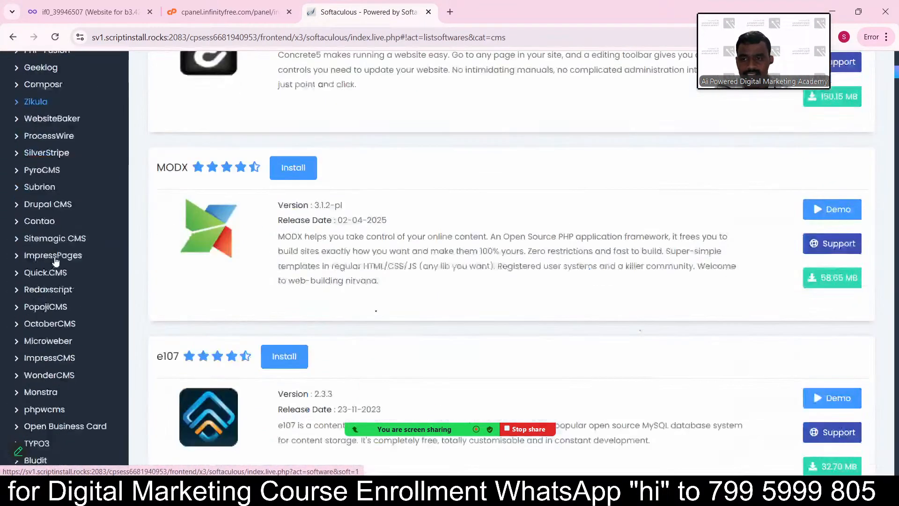
pyautogui.scroll(-10, 56, 253)
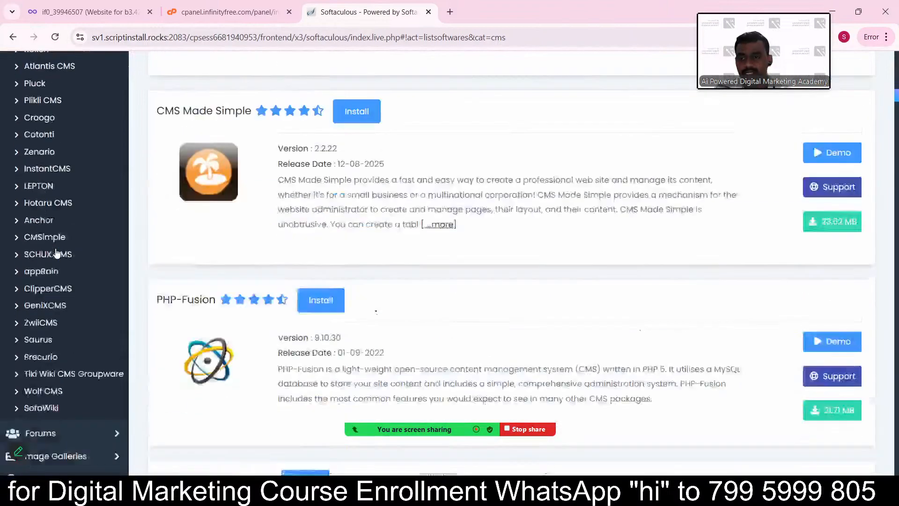
# - Browse the Forums, Image Galleries, Wikis and Social Networking app categories
pyautogui.click(61, 218)
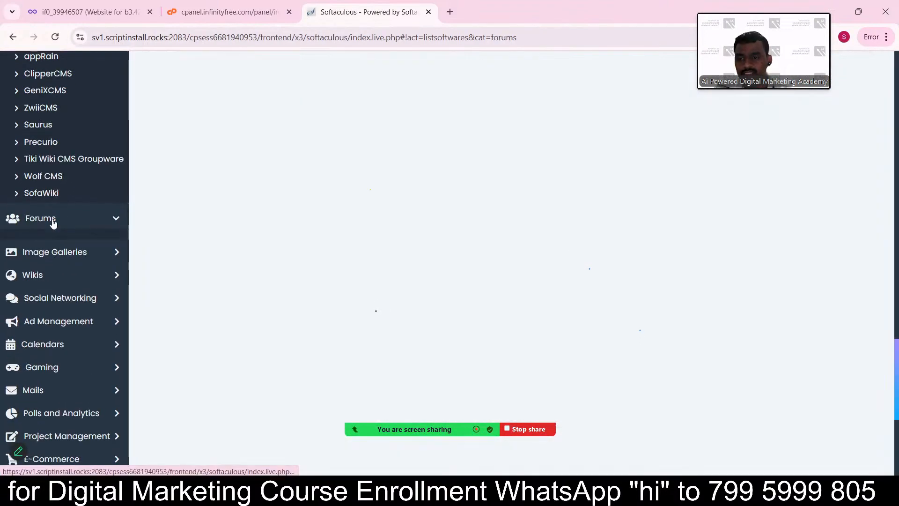
pyautogui.scroll(-6, 51, 286)
pyautogui.scroll(-5, 50, 277)
pyautogui.scroll(3, 50, 269)
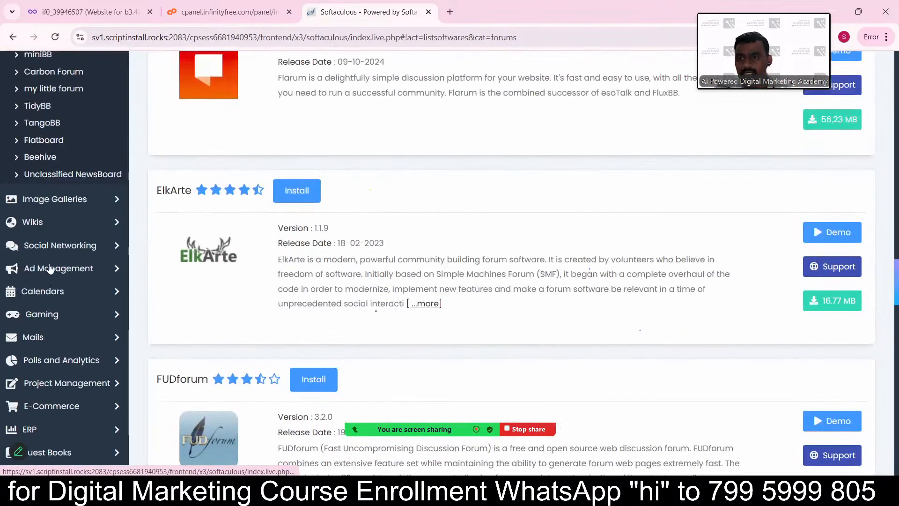
pyautogui.click(74, 206)
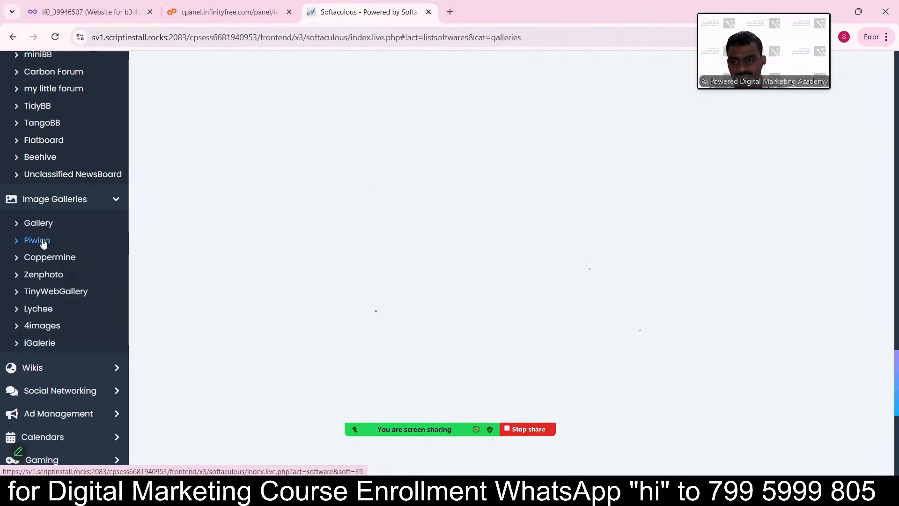
pyautogui.scroll(-1, 37, 256)
pyautogui.click(33, 309)
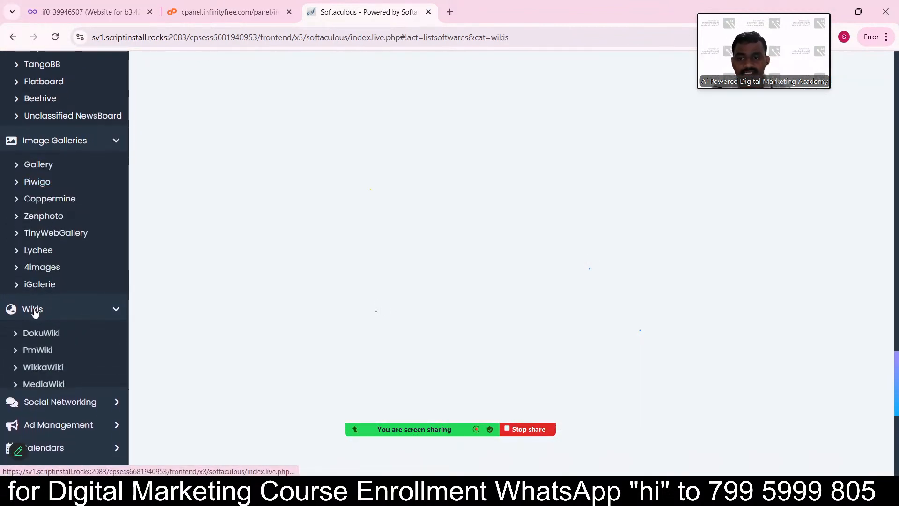
pyautogui.scroll(-2, 34, 312)
pyautogui.click(67, 298)
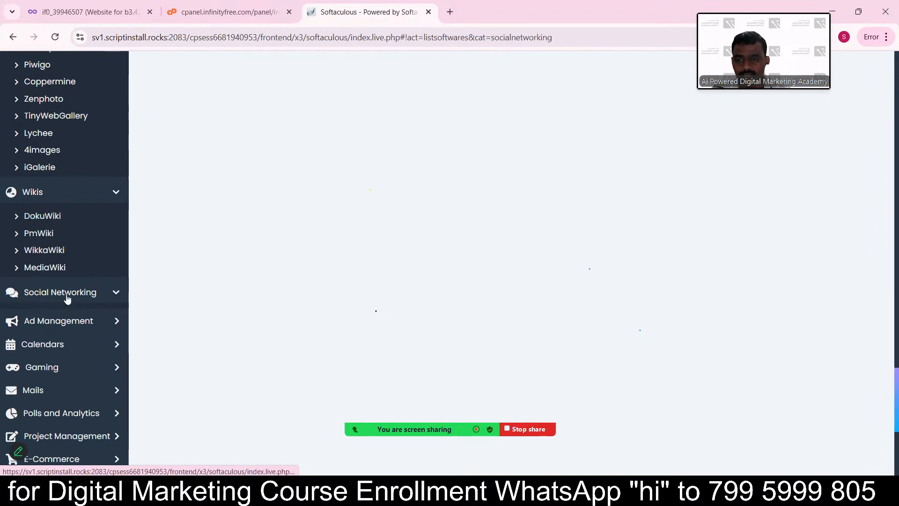
pyautogui.scroll(-2, 63, 281)
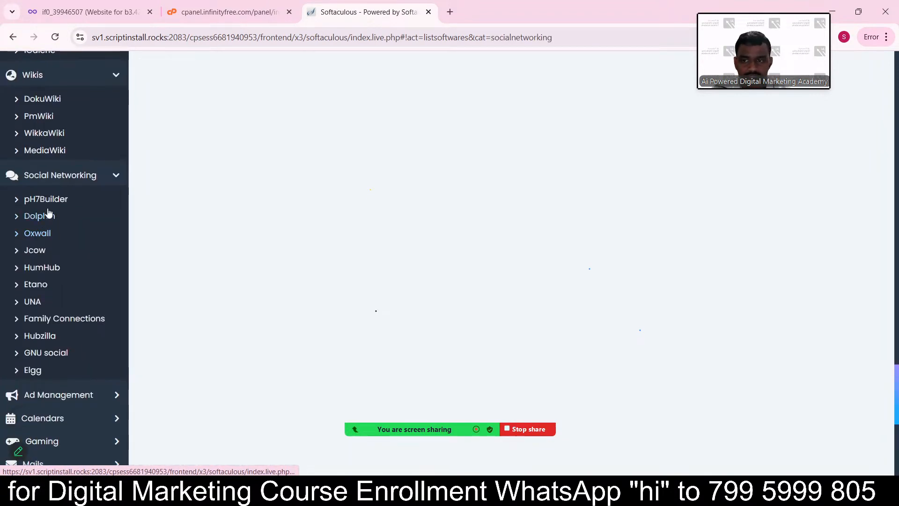
pyautogui.scroll(20, 184, 303)
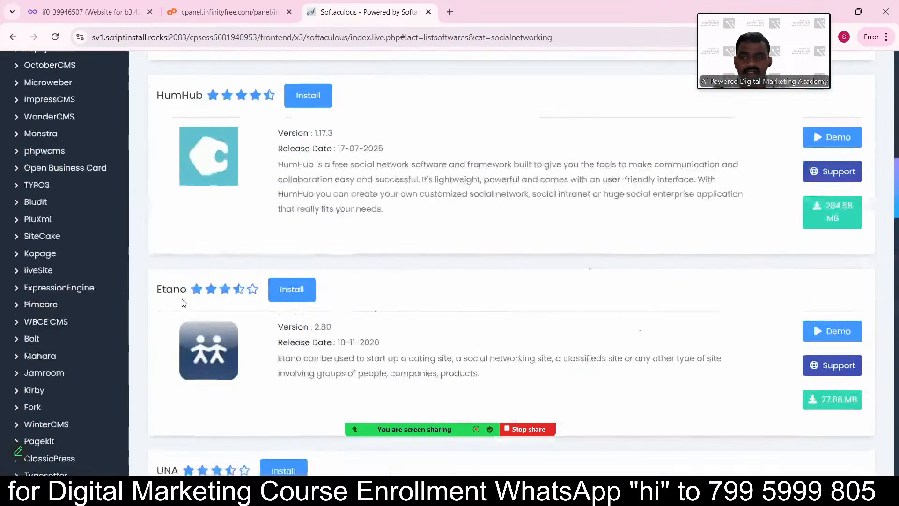
pyautogui.scroll(10, 184, 303)
# - Return to the Softaculous home page and open the WordPress overview (72.82 MB required)
pyautogui.click(52, 70)
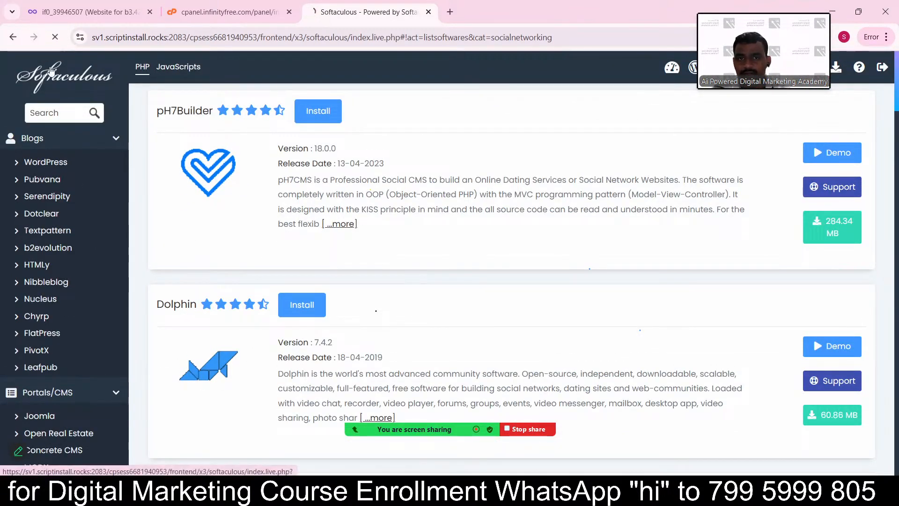
pyautogui.scroll(-1, 520, 185)
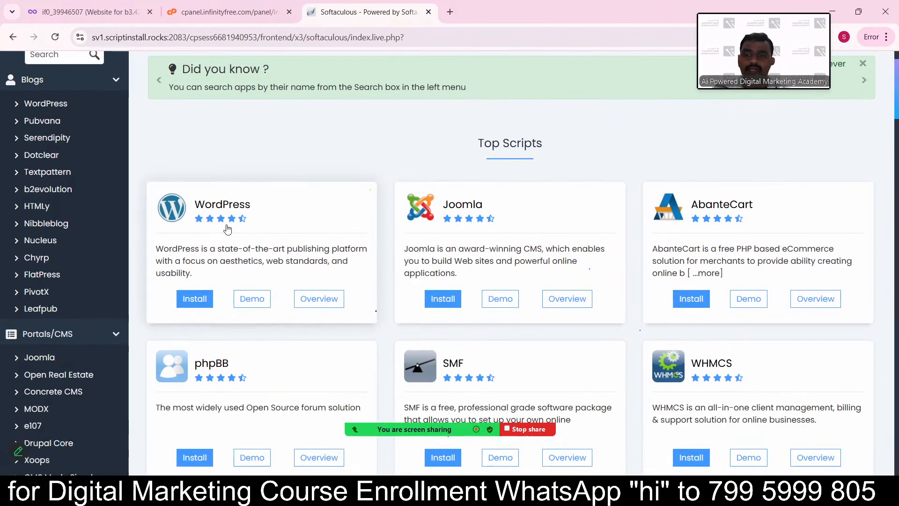
pyautogui.click(227, 229)
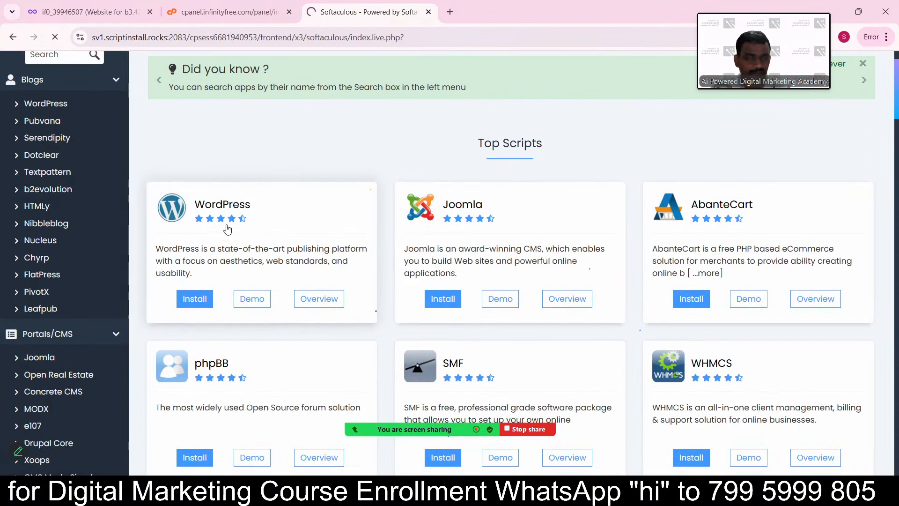
pyautogui.scroll(-3, 523, 201)
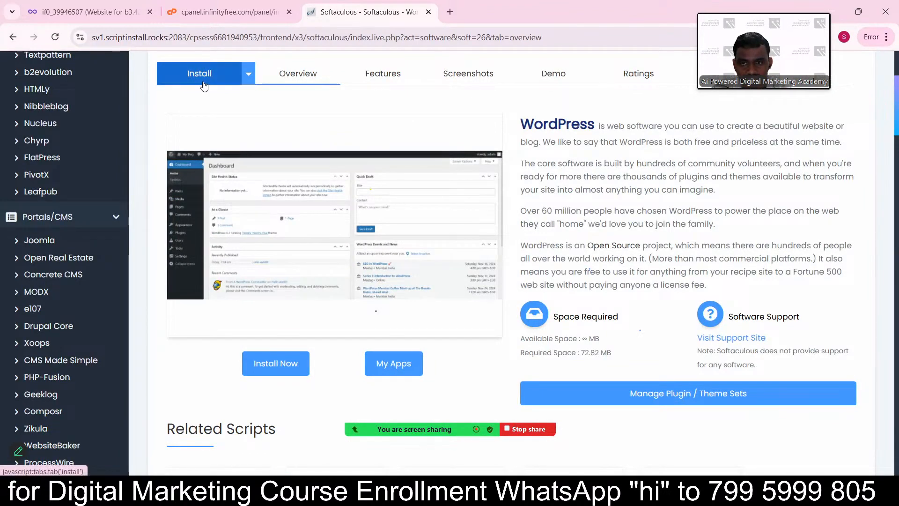
# - Open the WordPress install form for b3.42web.io and change the site name to 'B3 AIPDMA'
pyautogui.click(274, 360)
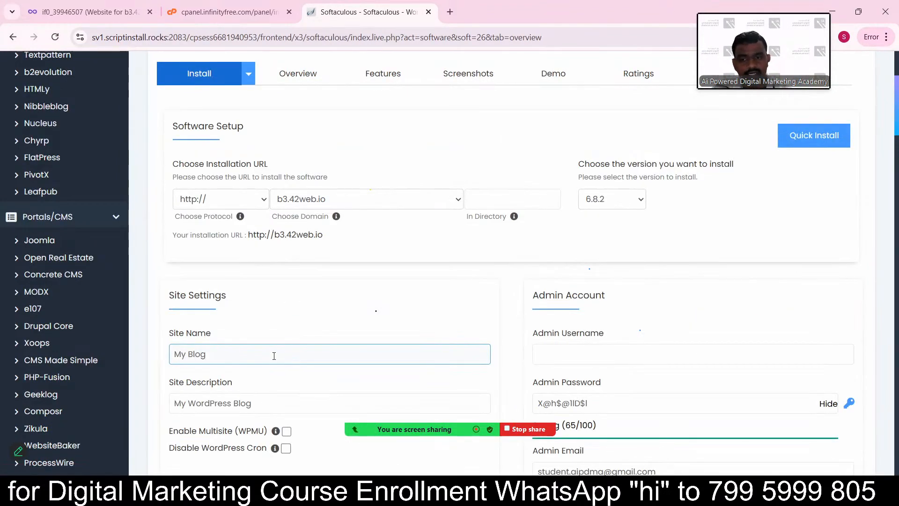
pyautogui.tripleClick(274, 355)
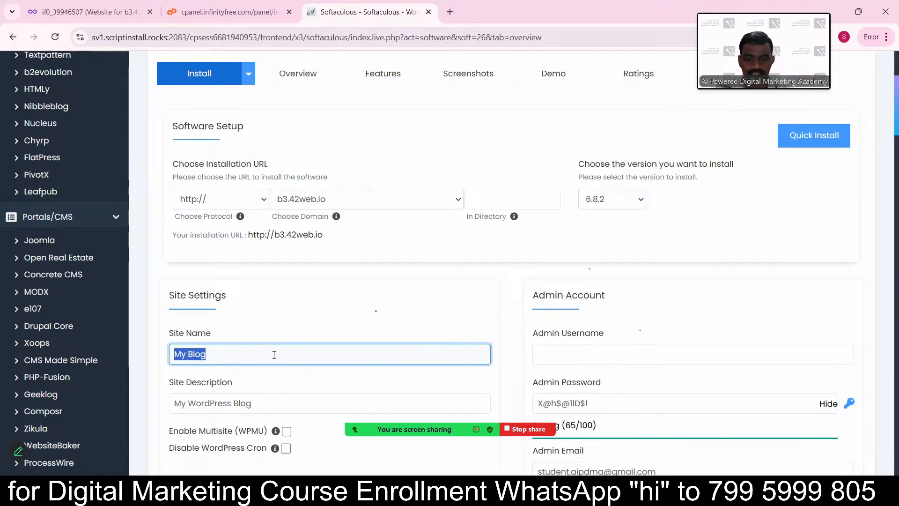
pyautogui.write('B3 AIPD')
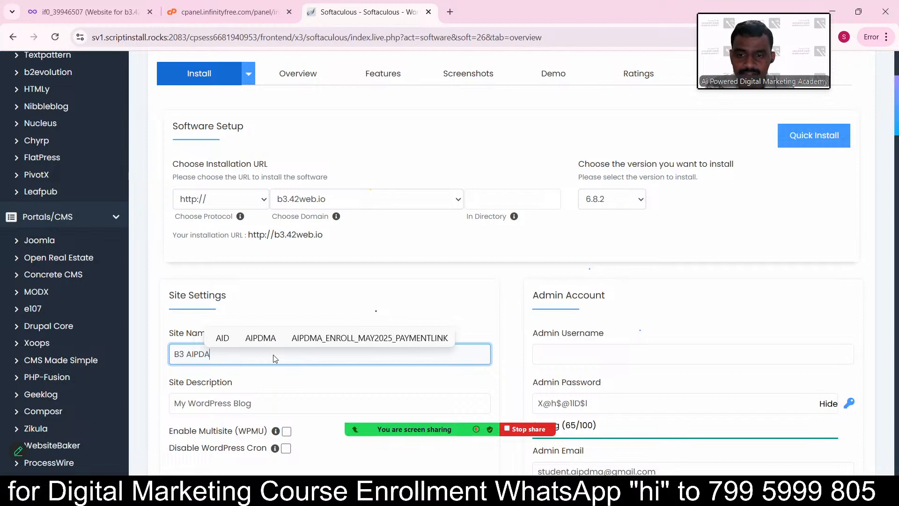
pyautogui.write('MA')
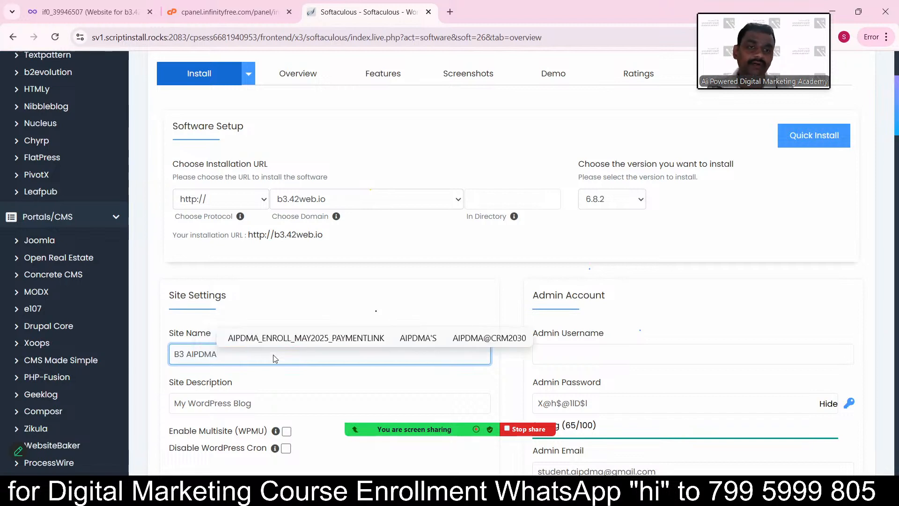
pyautogui.click(314, 270)
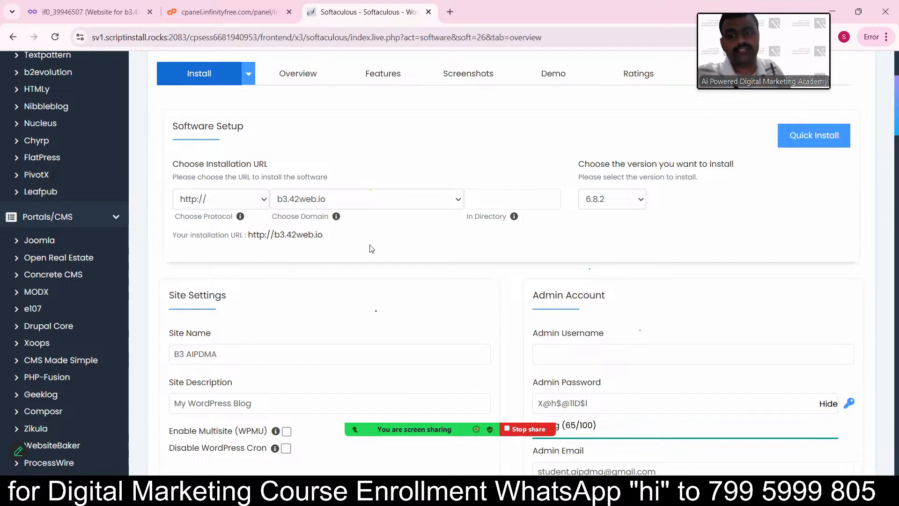
# - Replace the default site description with 'Testing for Students'
pyautogui.scroll(-2, 371, 249)
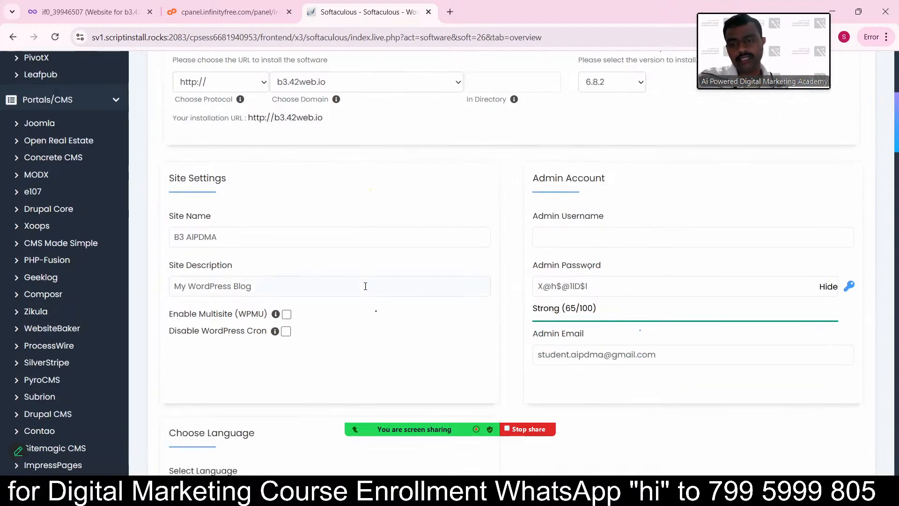
pyautogui.click(361, 285)
pyautogui.hotkey('ctrl', 'a')
pyautogui.write('T')
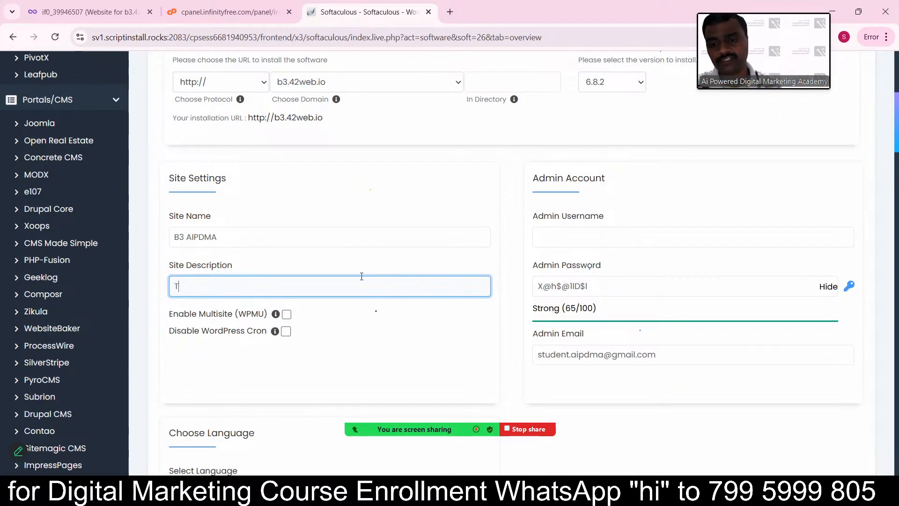
pyautogui.write('esting for ')
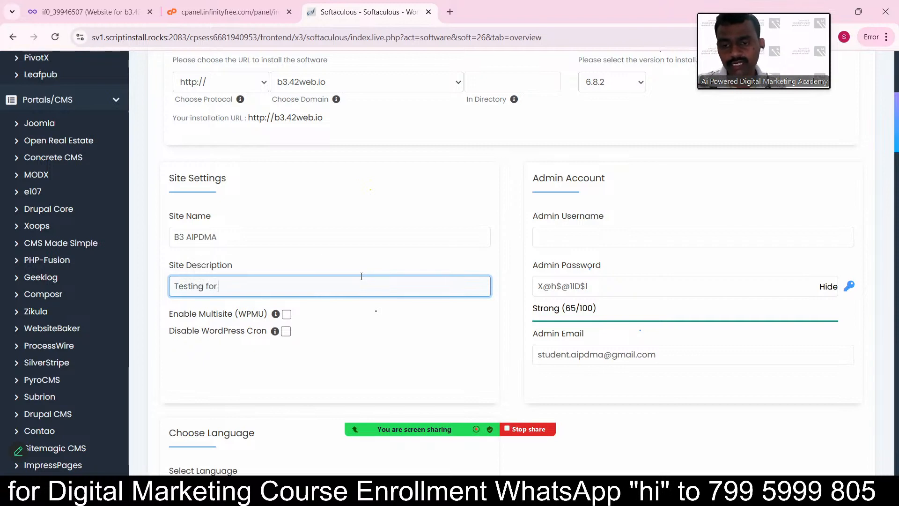
pyautogui.write('Students')
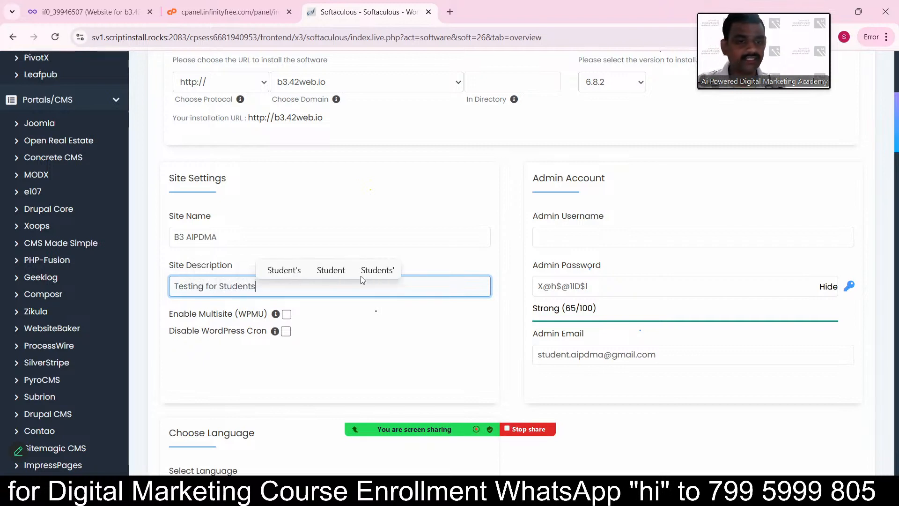
pyautogui.click(621, 238)
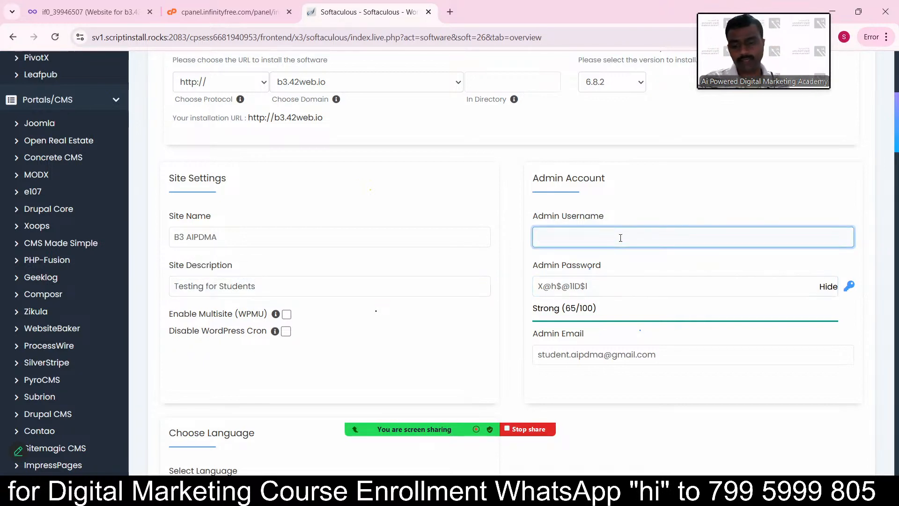
# - Enter the admin username and clear the prefilled admin password
pyautogui.write('subbu')
pyautogui.press('Tab')
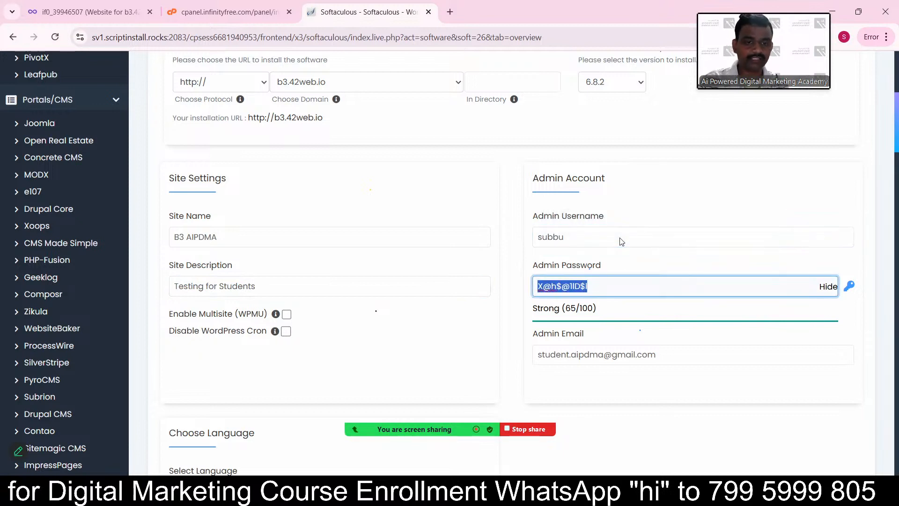
pyautogui.press('BackSpace')
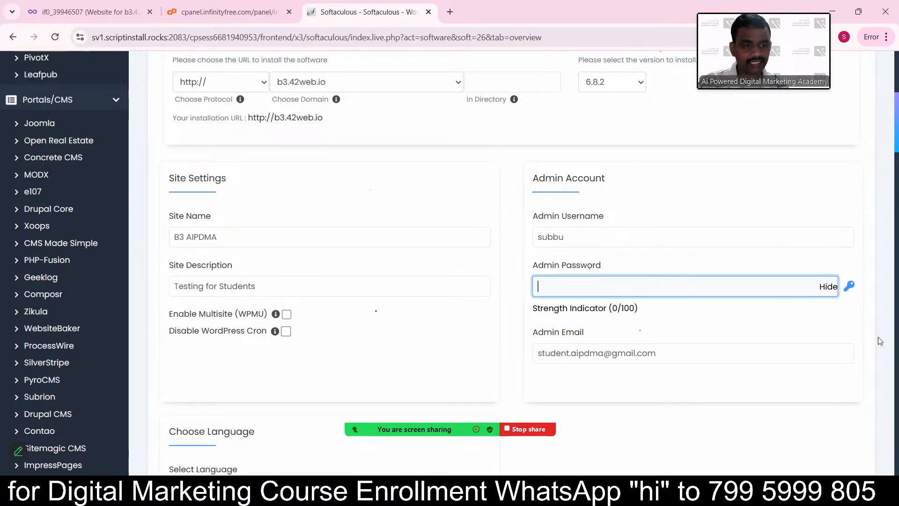
# - Decline the browser's suggested password and type a self-chosen admin password
pyautogui.click(833, 289)
pyautogui.click(749, 287)
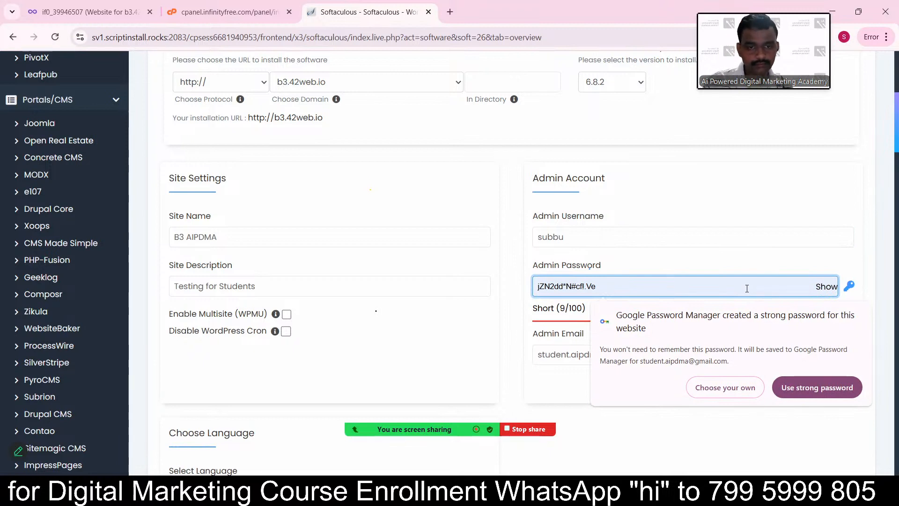
pyautogui.click(827, 286)
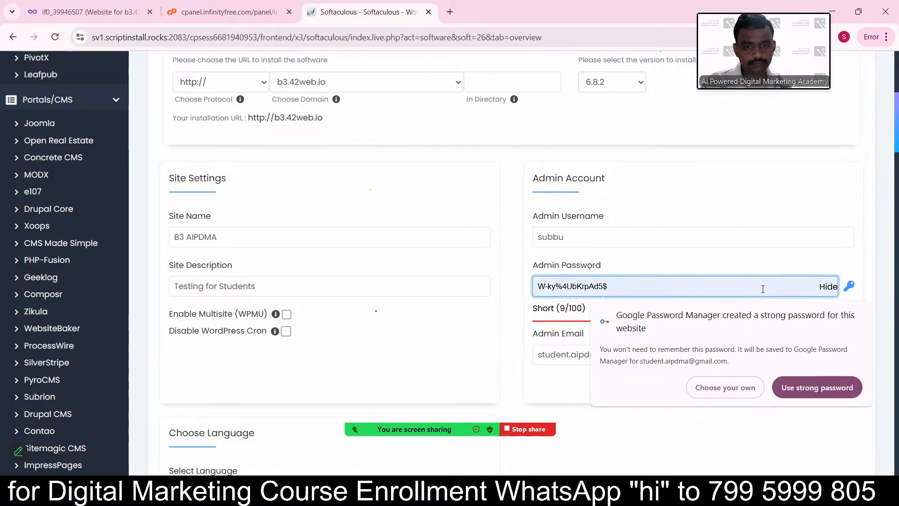
pyautogui.click(829, 288)
pyautogui.click(598, 286)
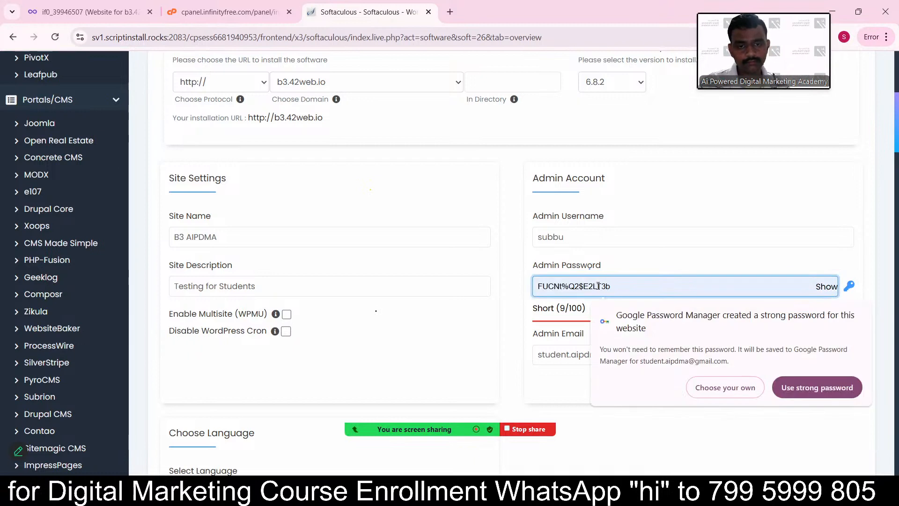
pyautogui.click(742, 388)
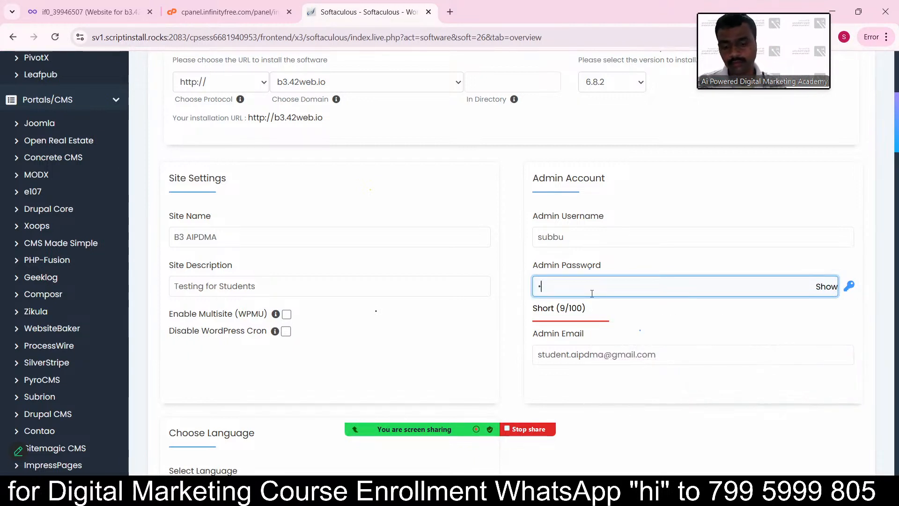
pyautogui.write('••••••')
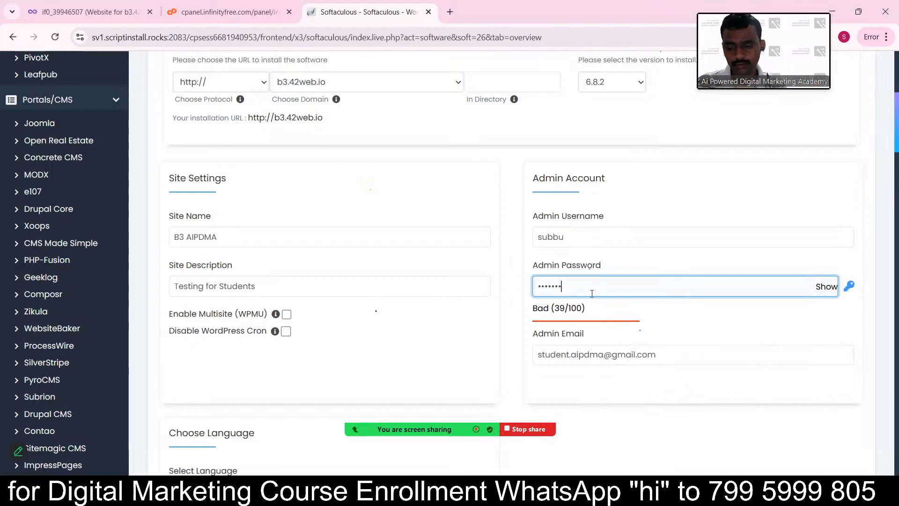
pyautogui.write('•••••')
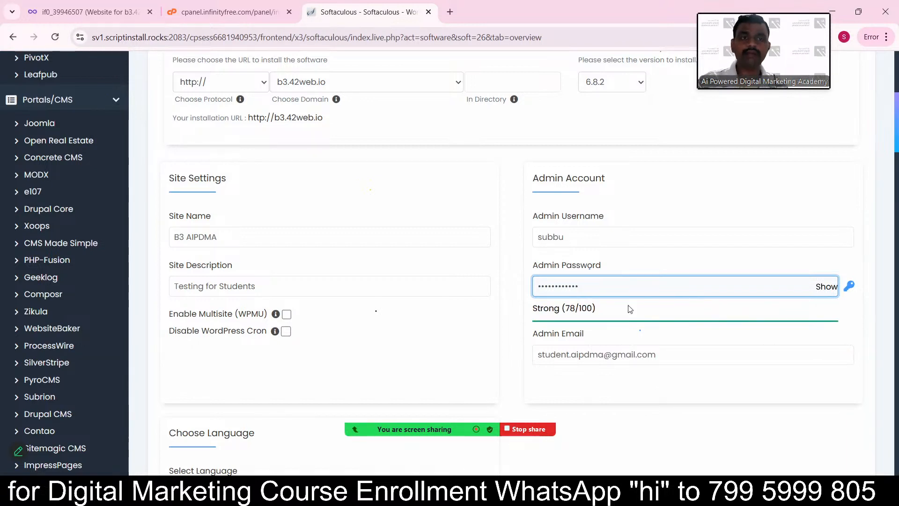
pyautogui.scroll(-1, 689, 378)
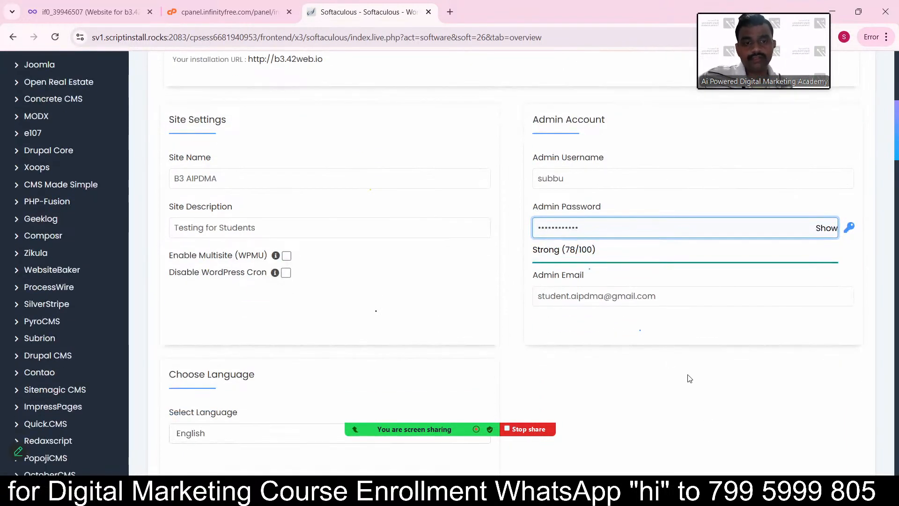
pyautogui.click(682, 297)
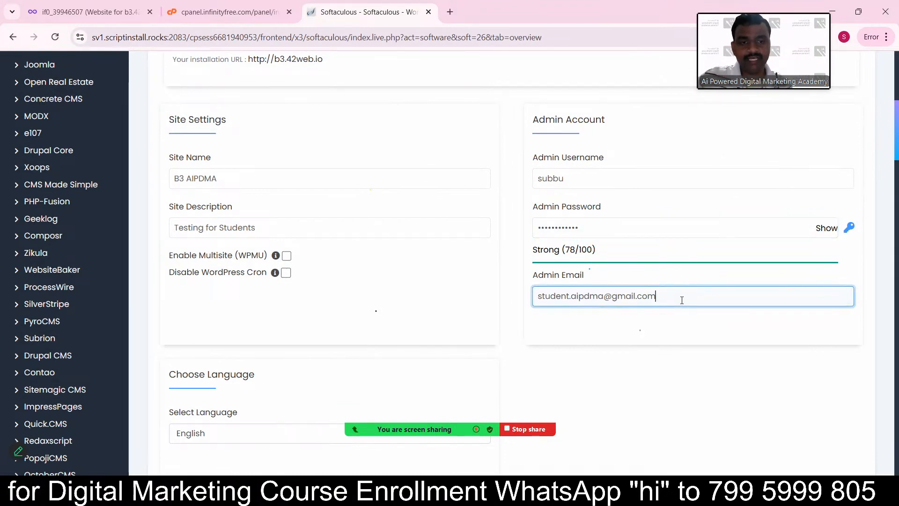
pyautogui.scroll(6, 419, 319)
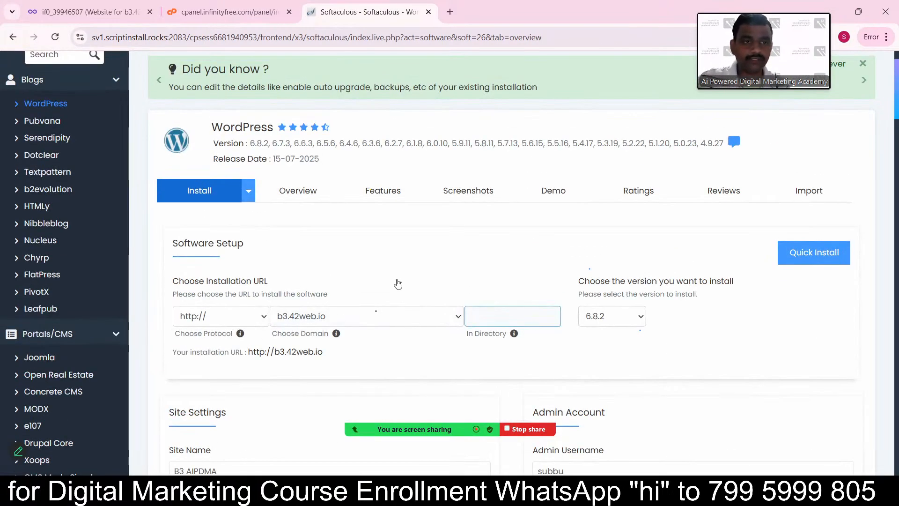
pyautogui.scroll(-3, 401, 281)
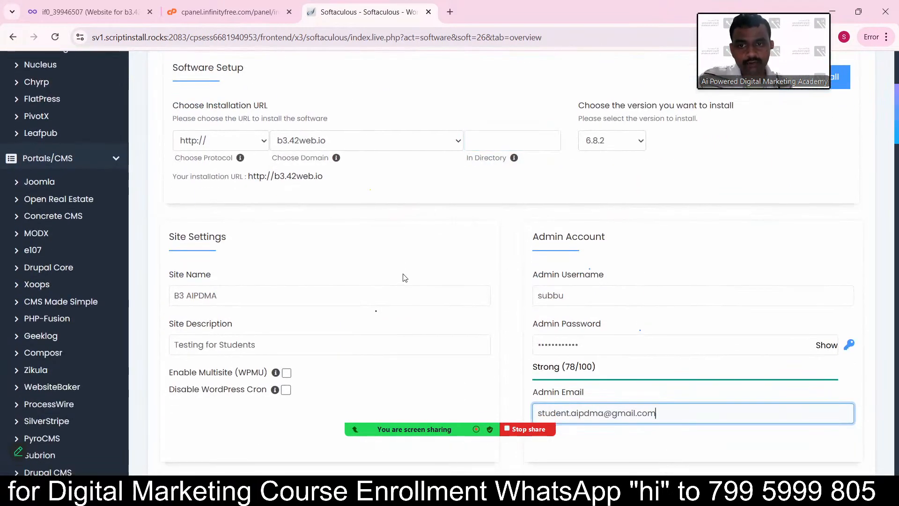
pyautogui.click(224, 145)
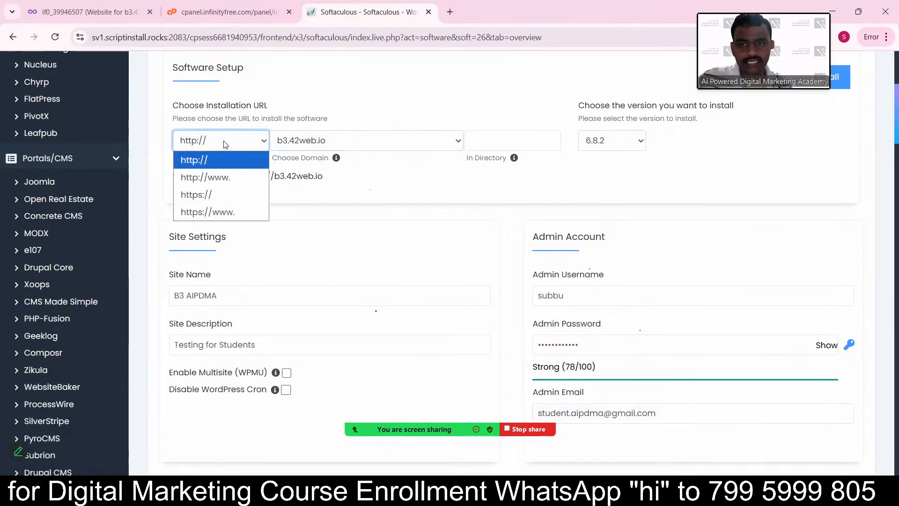
pyautogui.click(224, 144)
pyautogui.click(338, 146)
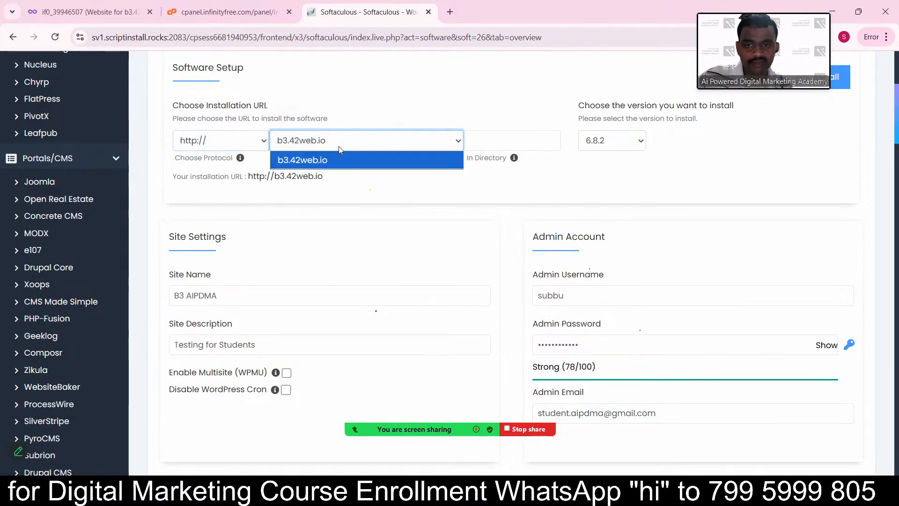
pyautogui.click(340, 149)
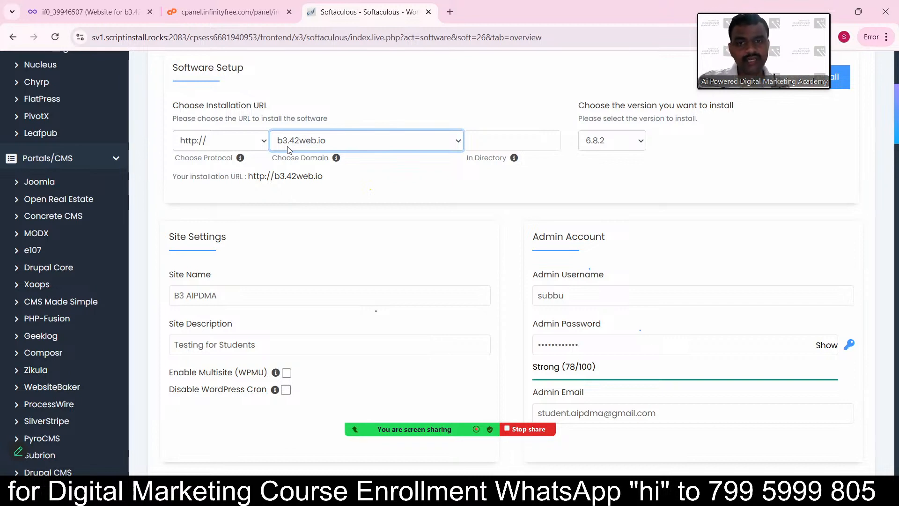
pyautogui.click(339, 142)
pyautogui.click(339, 142)
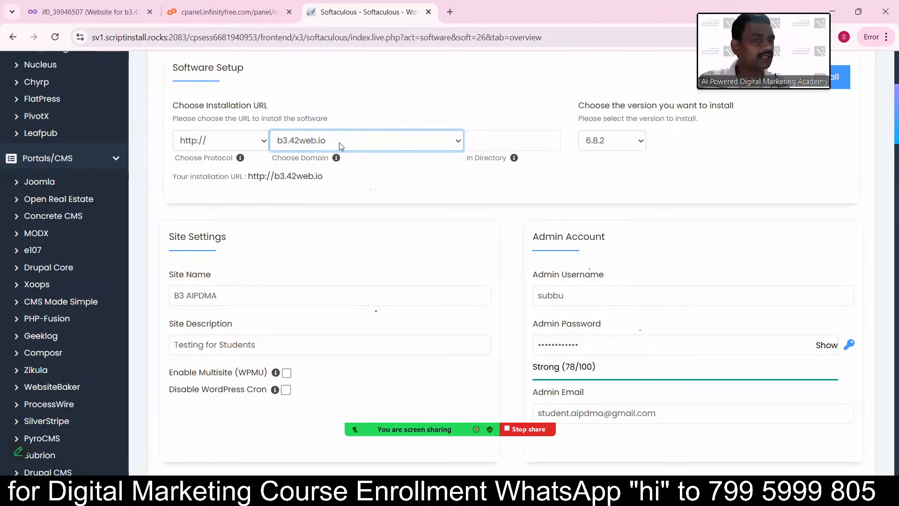
pyautogui.scroll(-5, 341, 147)
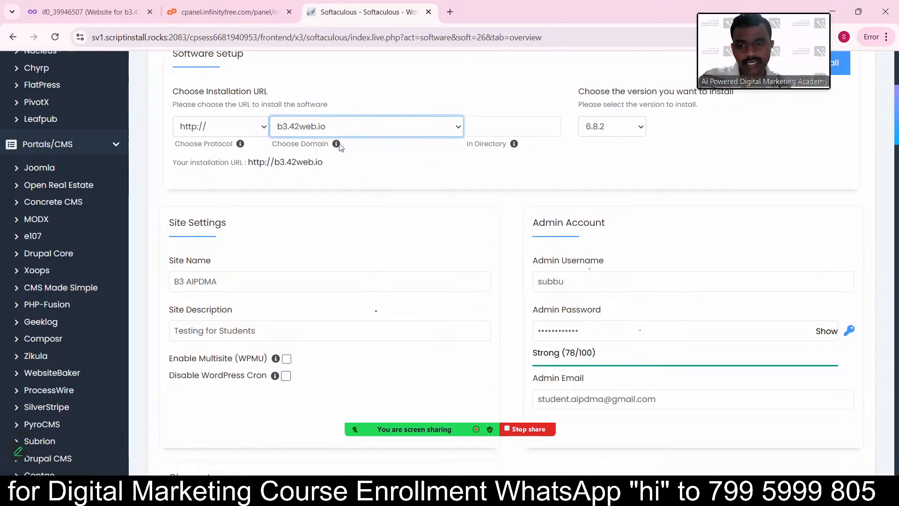
pyautogui.scroll(-1, 340, 147)
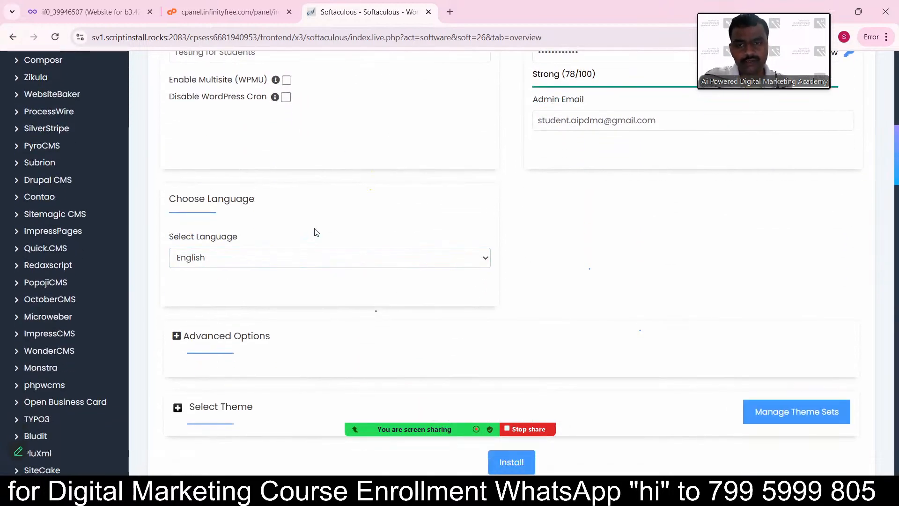
pyautogui.scroll(4, 315, 231)
pyautogui.click(232, 186)
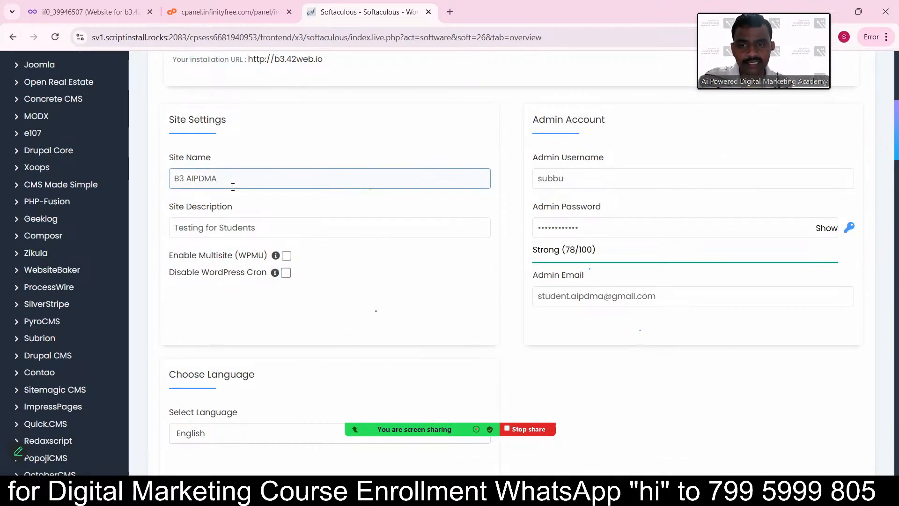
pyautogui.click(225, 228)
pyautogui.click(588, 173)
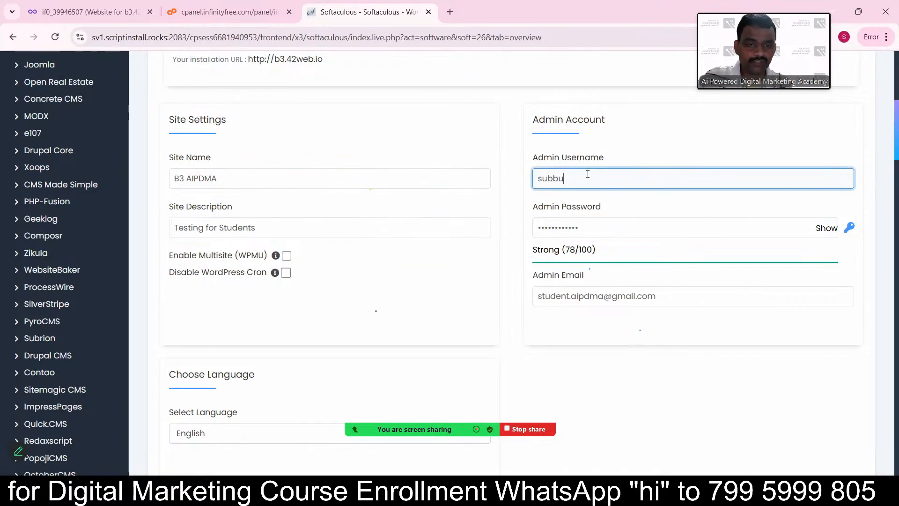
pyautogui.click(589, 223)
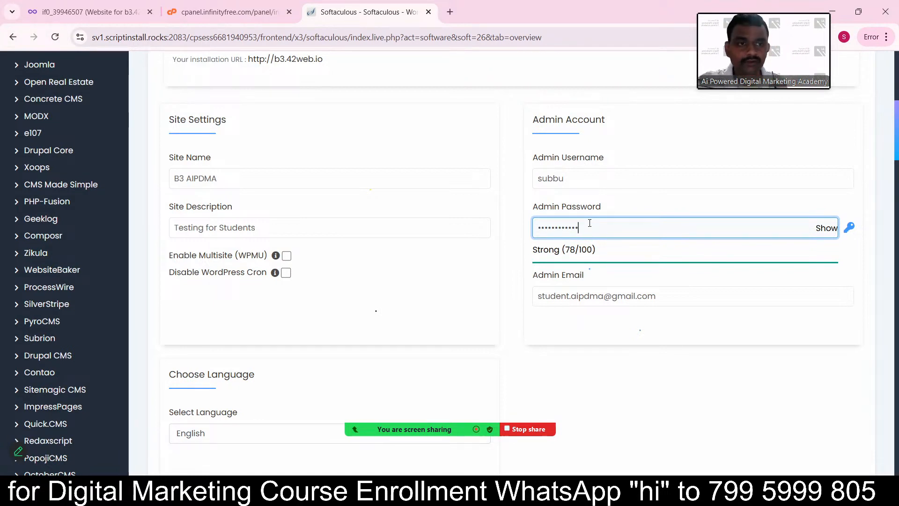
pyautogui.click(559, 178)
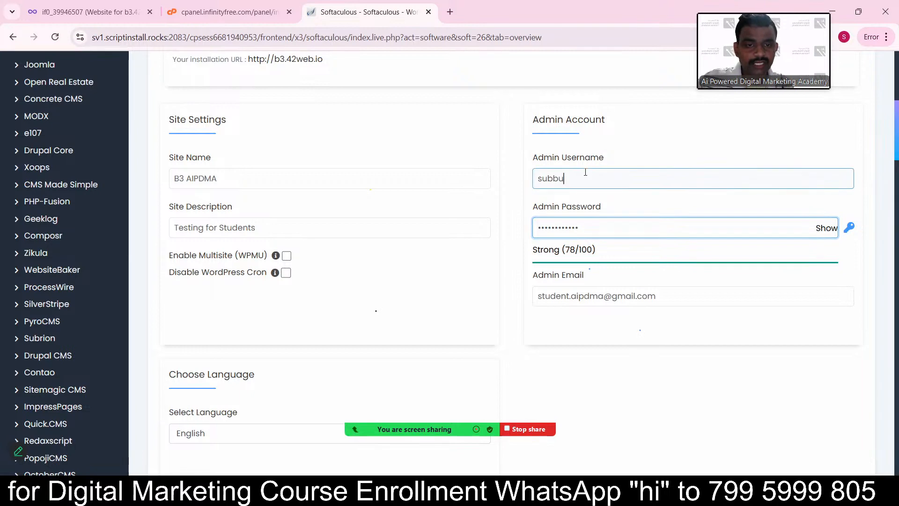
pyautogui.click(604, 224)
pyautogui.scroll(-5, 651, 242)
pyautogui.scroll(-2, 651, 241)
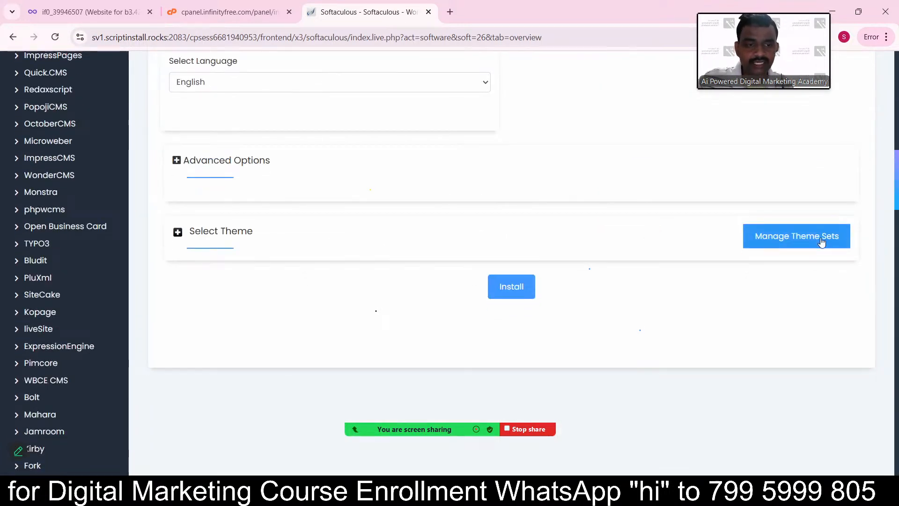
# - Install WordPress on b3.42web.io, declining the browser's save-password prompt
pyautogui.click(520, 291)
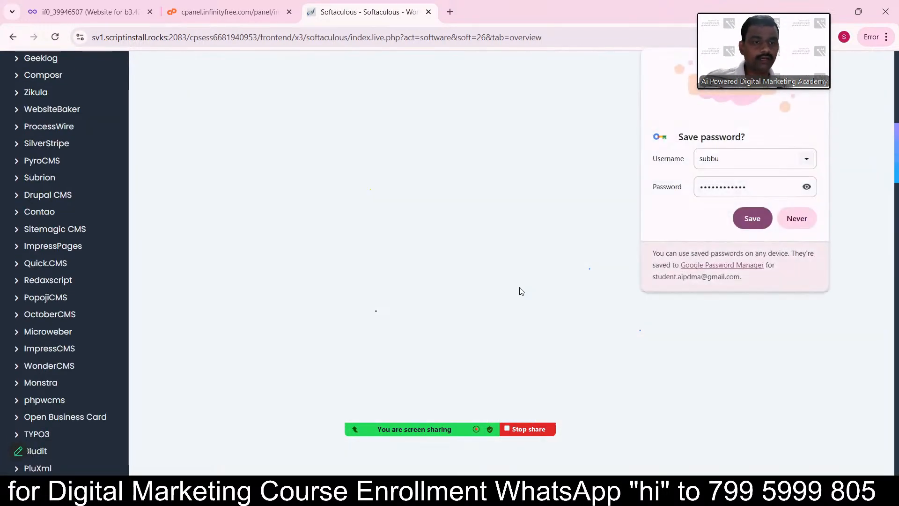
pyautogui.scroll(3, 525, 285)
pyautogui.click(795, 219)
pyautogui.scroll(5, 563, 305)
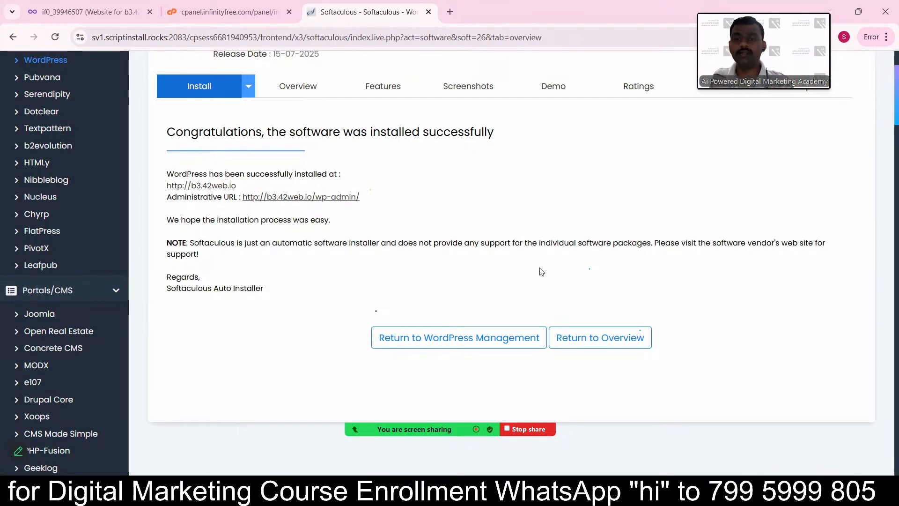
# - Open the new B3 AIPDMA site in a new tab and switch to it
pyautogui.rightClick(200, 190)
pyautogui.click(237, 201)
pyautogui.click(527, 4)
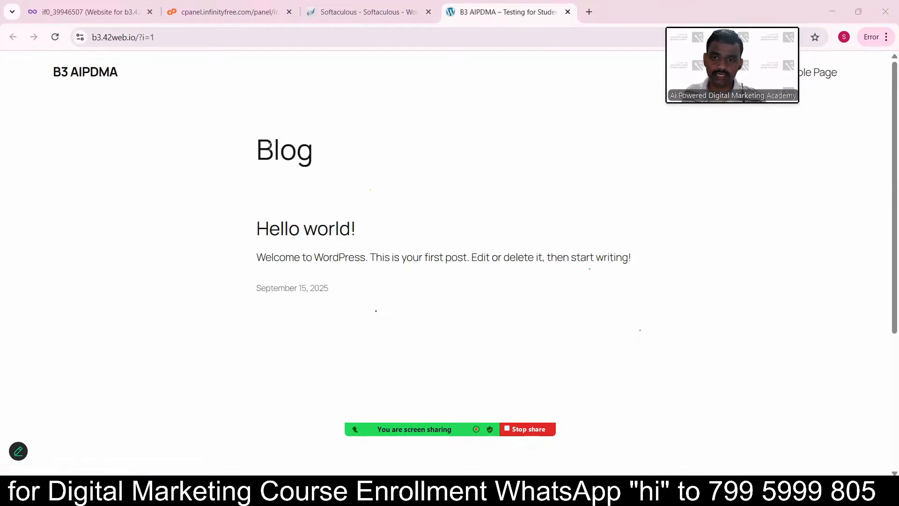
pyautogui.moveTo(253, 152); pyautogui.dragTo(442, 231)
pyautogui.click(398, 256)
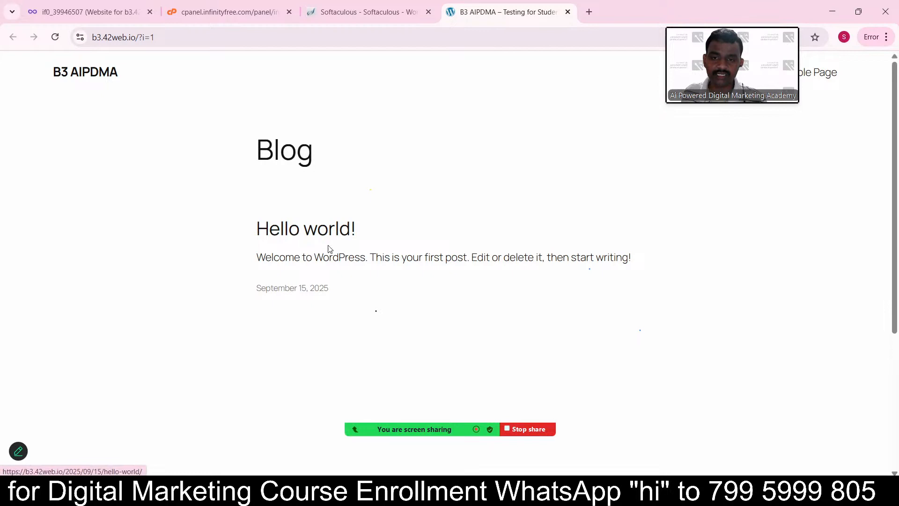
pyautogui.moveTo(372, 260); pyautogui.dragTo(686, 262)
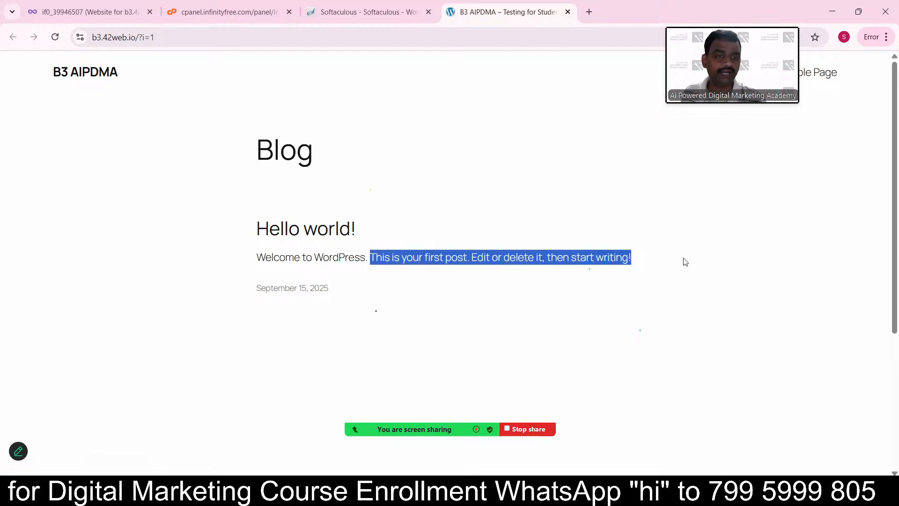
pyautogui.click(685, 262)
pyautogui.moveTo(256, 146); pyautogui.dragTo(759, 265)
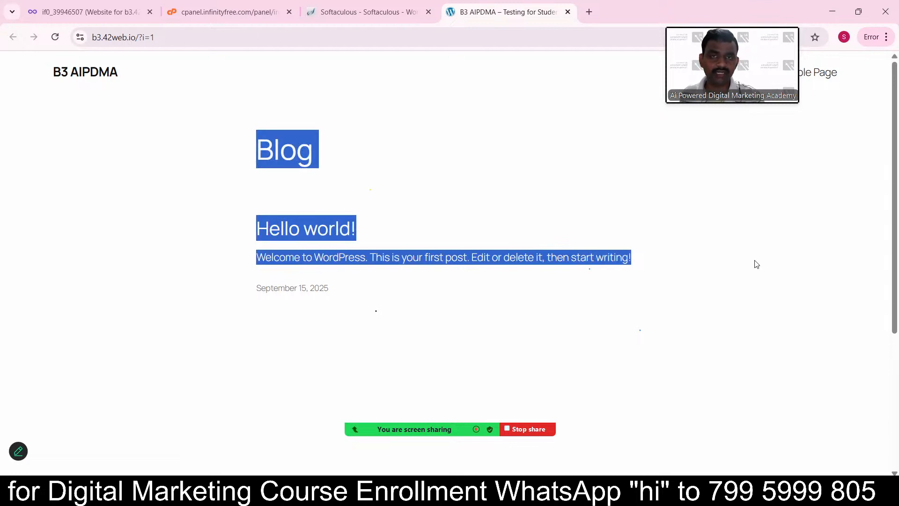